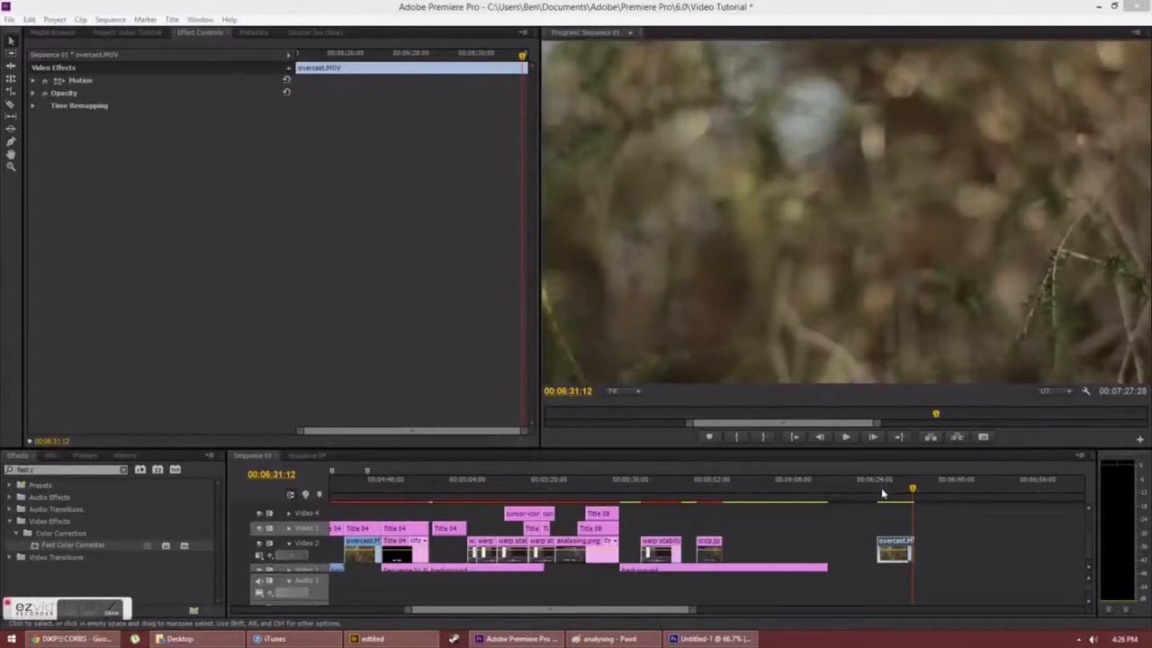
- Play the overcast.MOV clip to check its motion, and return the playhead to the start of the clip
click(846, 437)
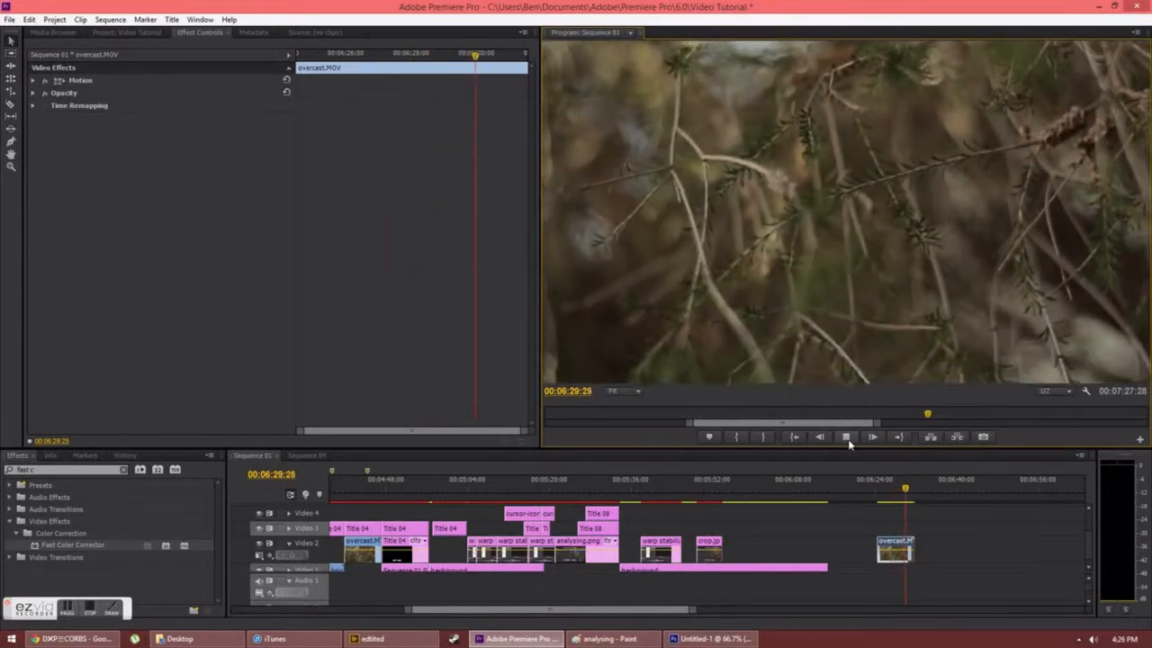
click(848, 440)
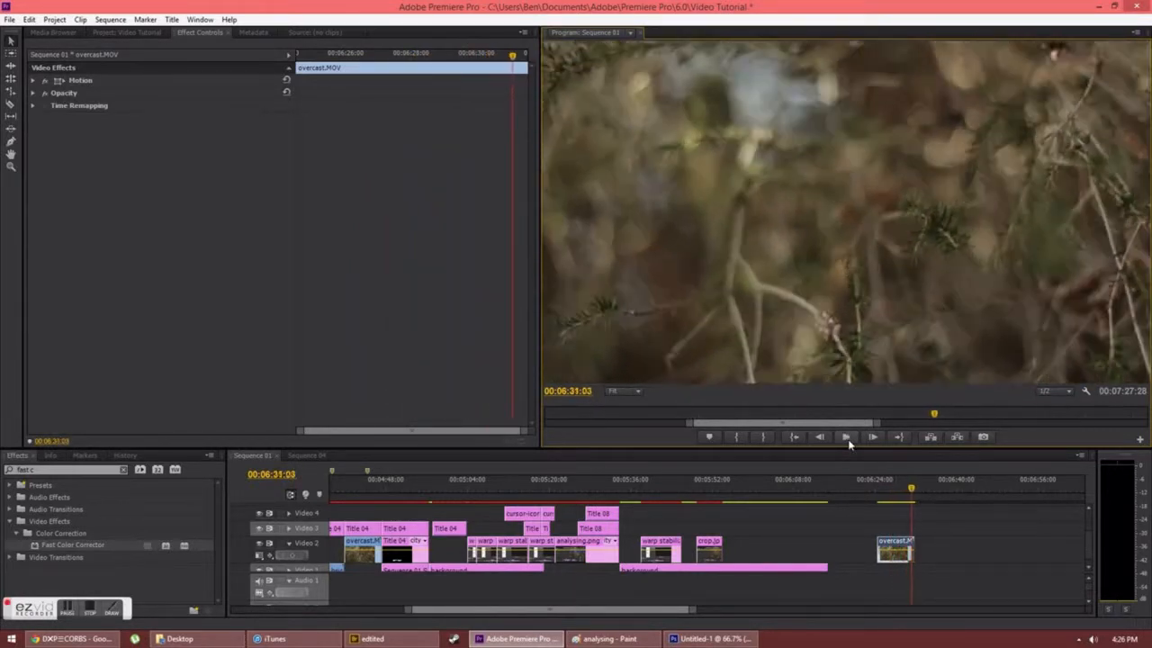
click(880, 487)
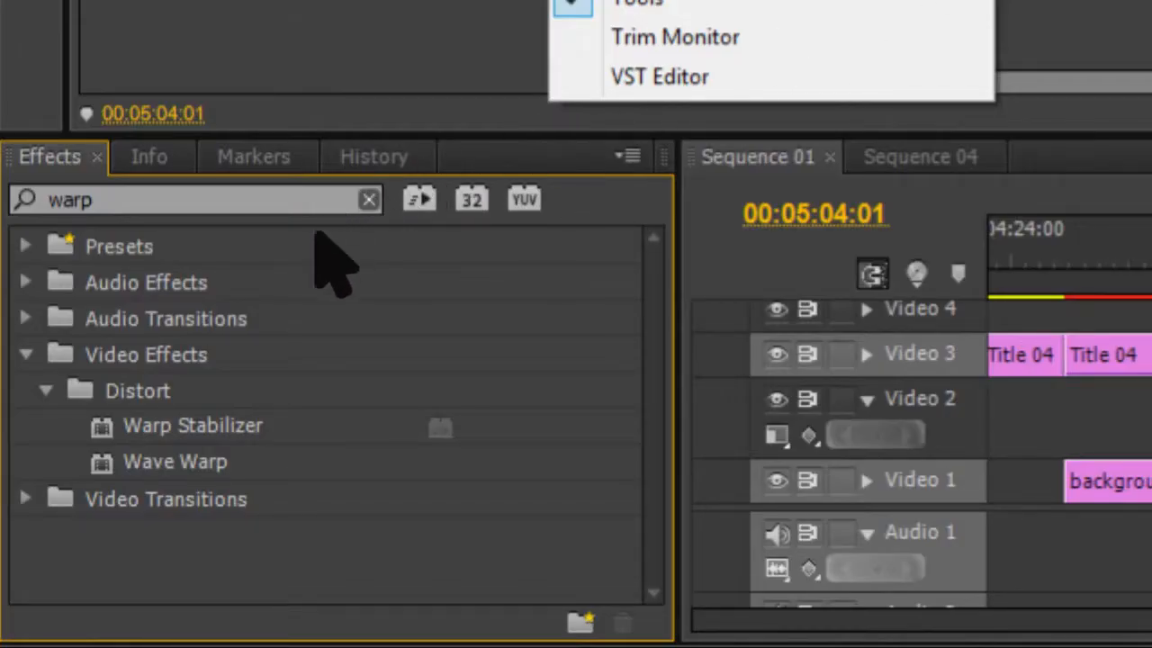
- Apply the Warp Stabilizer video effect to the overcast.MOV clip on Video 2
click(239, 425)
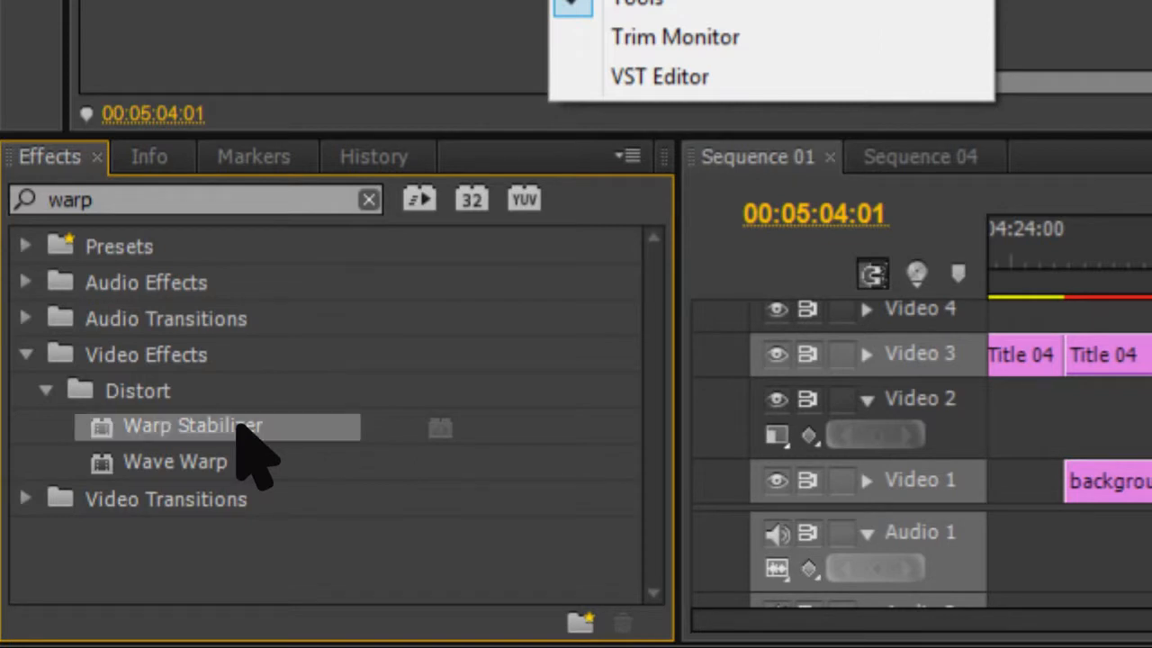
drag(240, 427, 937, 405)
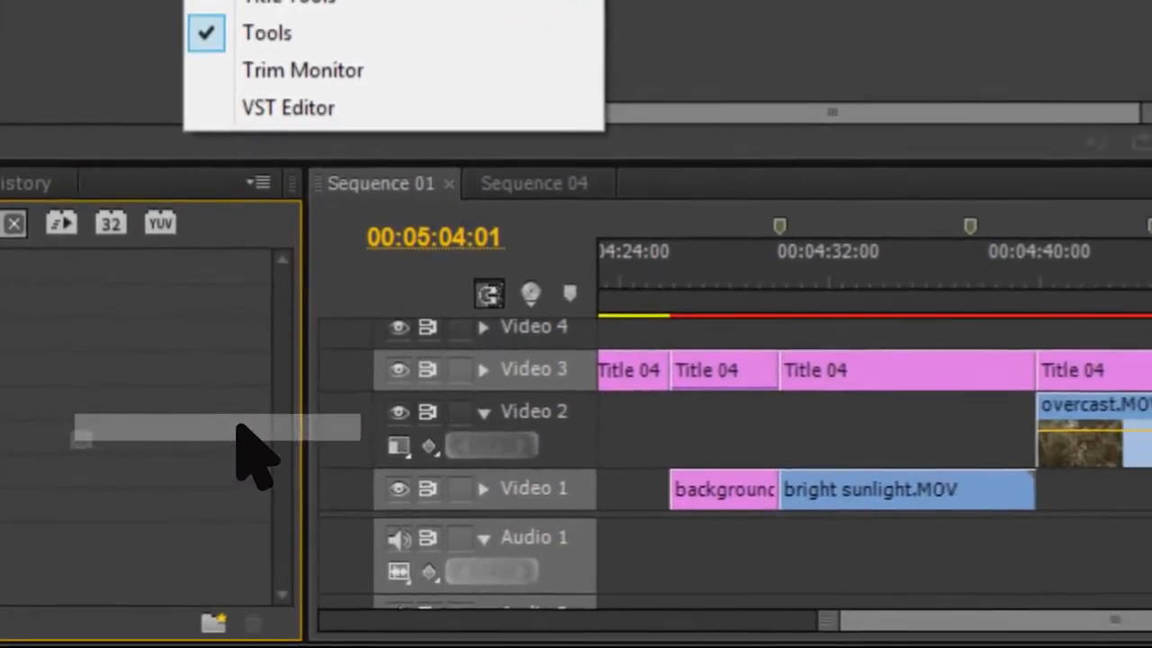
drag(256, 455, 540, 425)
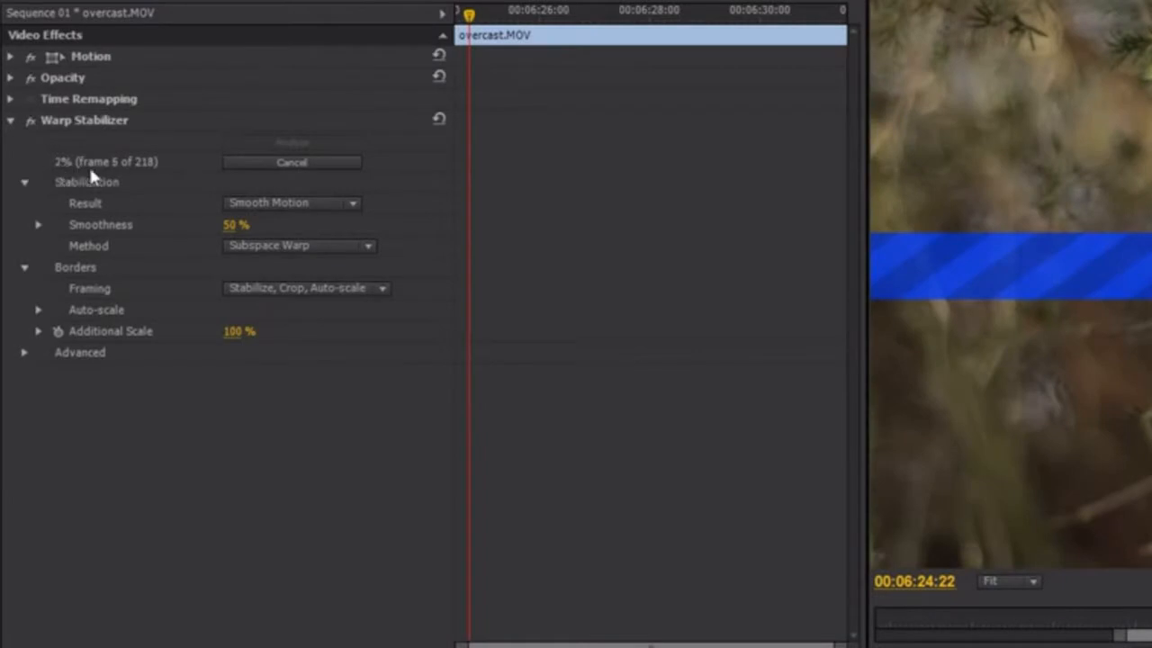
- Set the Warp Stabilizer's smoothness to 10%, keeping the result at Smooth Motion and the method at Subspace Warp
click(231, 226)
text(10)
key(Return)
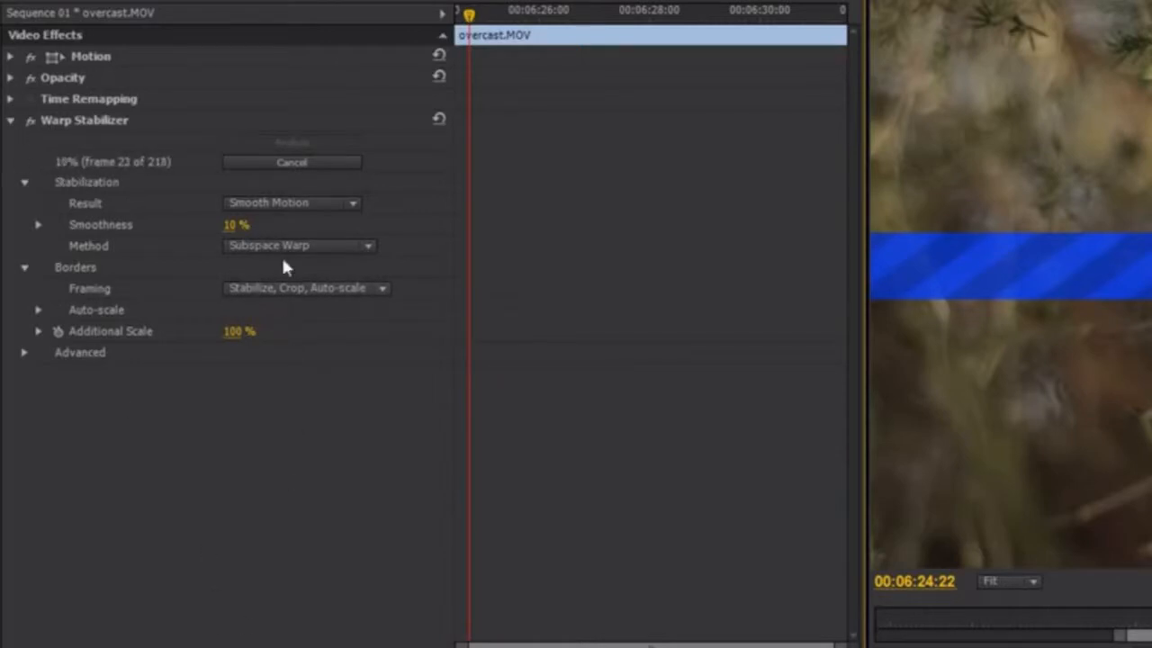
click(300, 200)
click(301, 209)
click(303, 245)
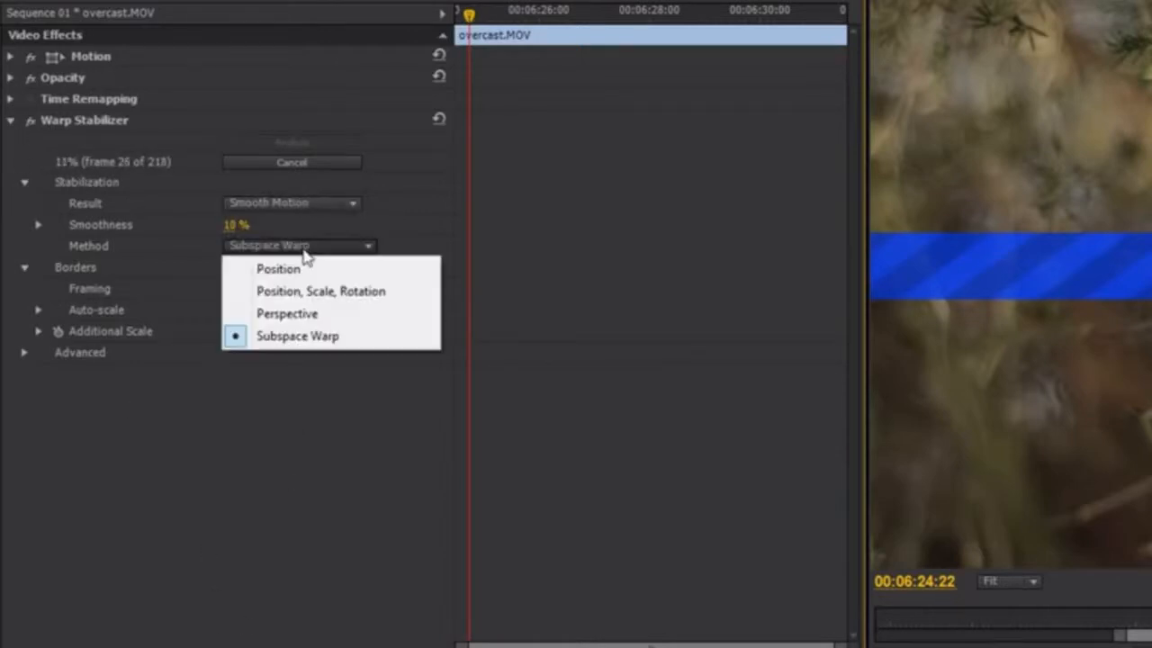
click(302, 245)
click(304, 281)
click(309, 355)
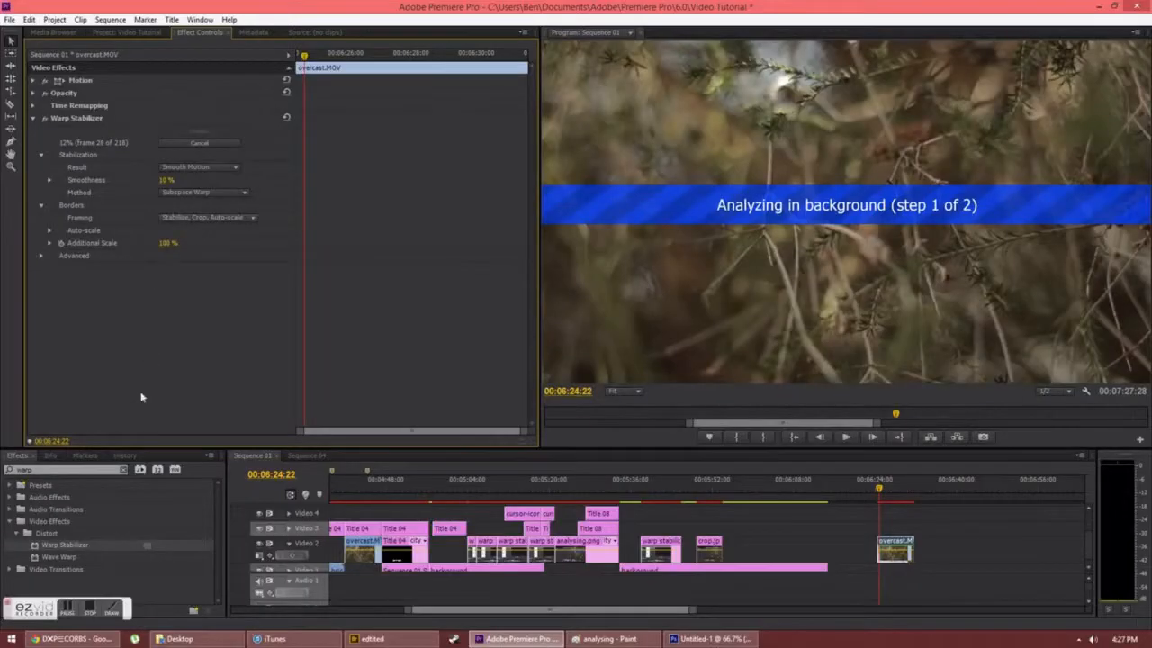
- Search the effects for "crop" and apply the Crop effect to the overcast.MOV clip
click(122, 469)
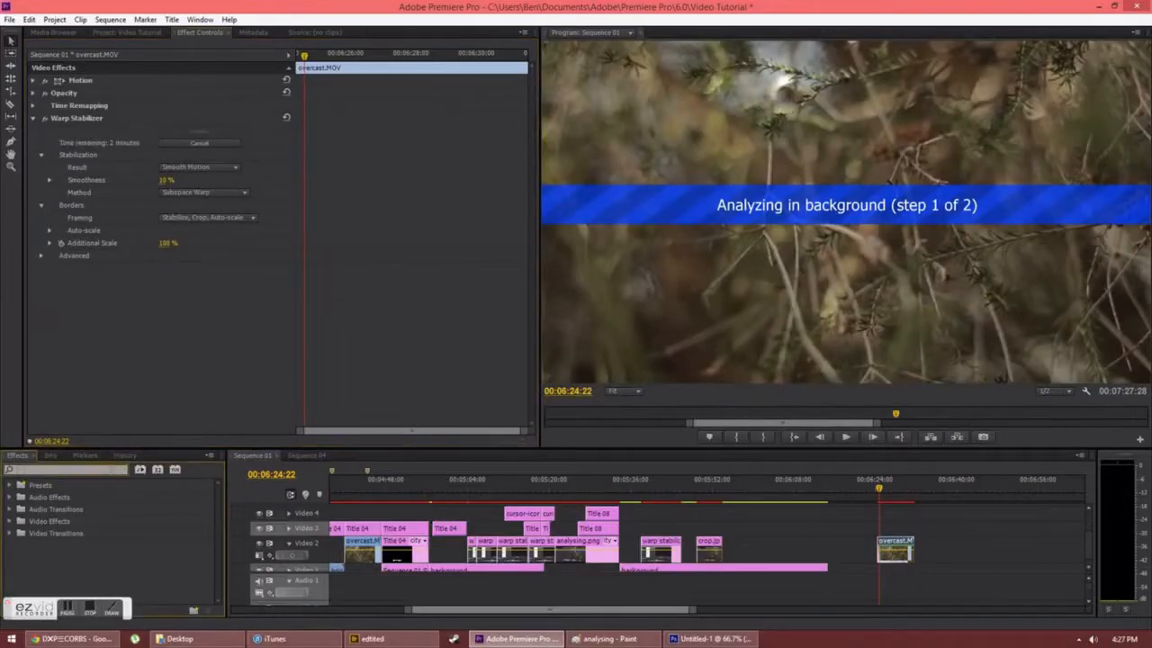
text(crop)
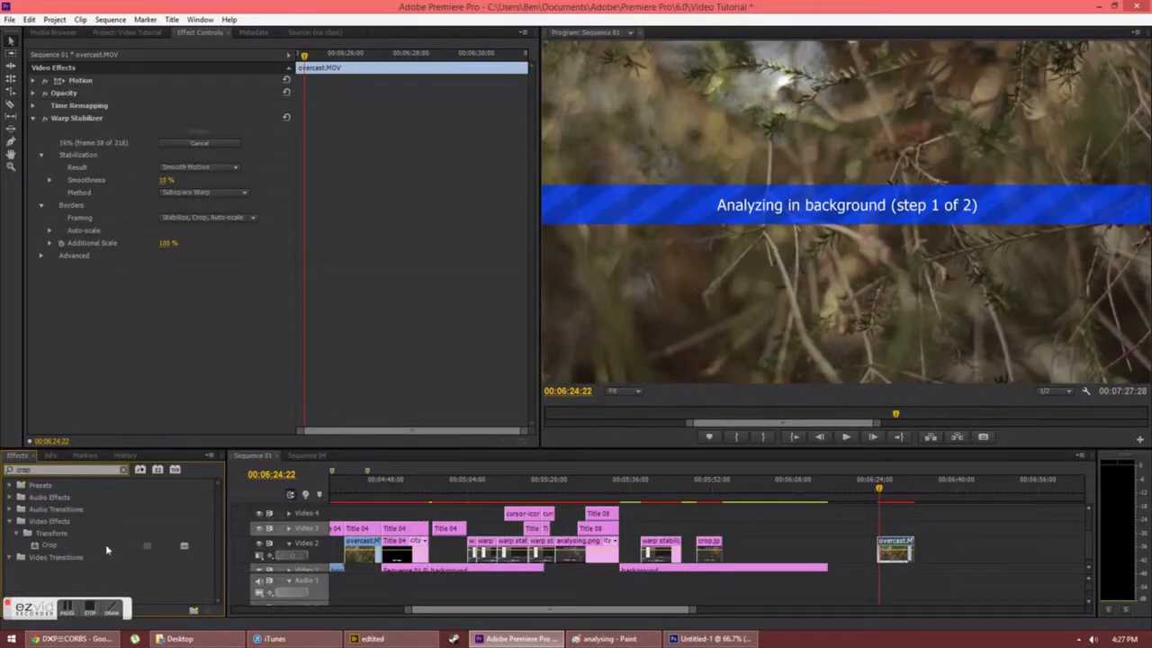
drag(106, 543, 899, 552)
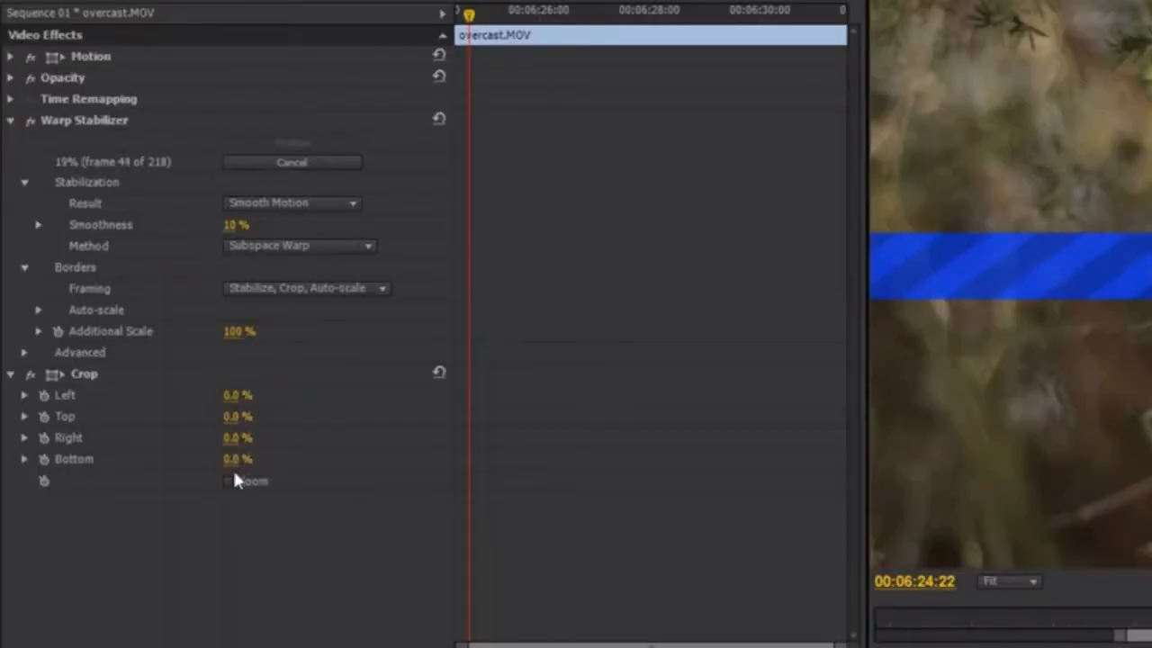
- Set the Crop effect's bottom and top values to 10% each
click(236, 460)
text(10)
key(Return)
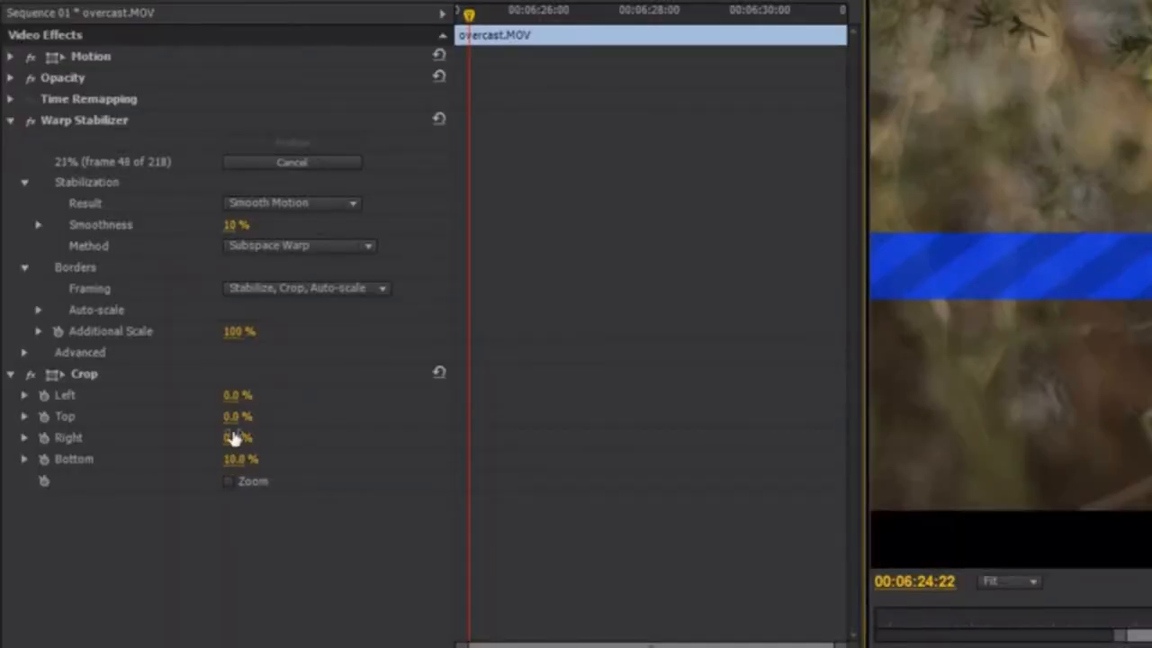
click(236, 416)
text(10)
key(Return)
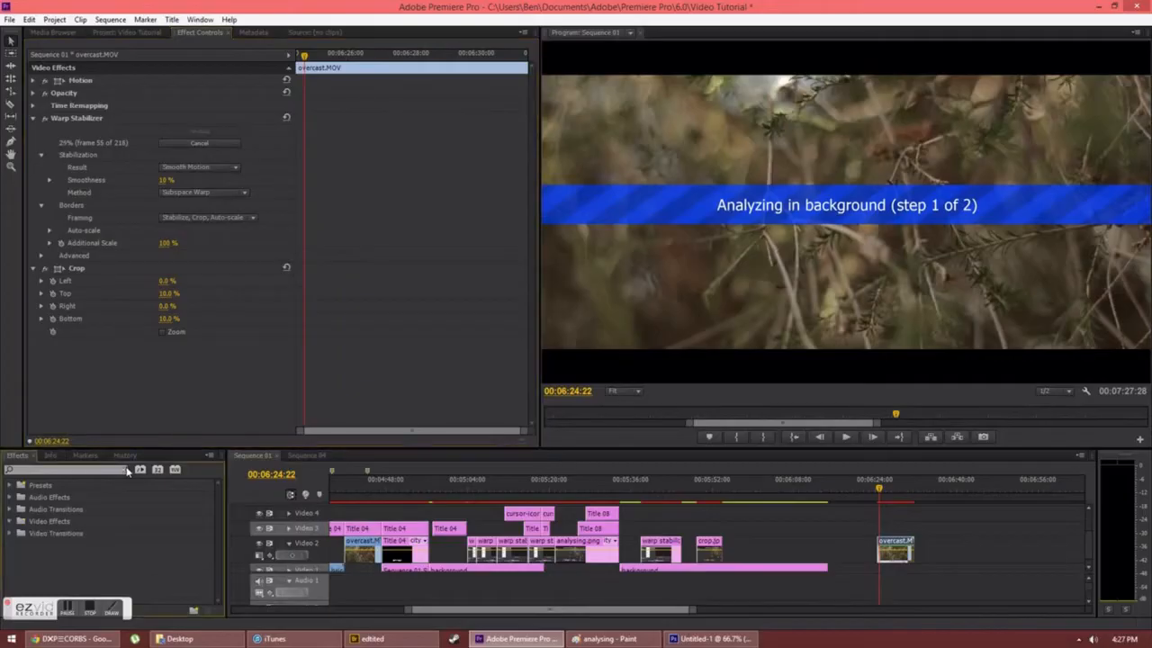
- Apply the Fast Color Corrector to the overcast.MOV clip and collapse the Warp Stabilizer and Crop settings
text(fast)
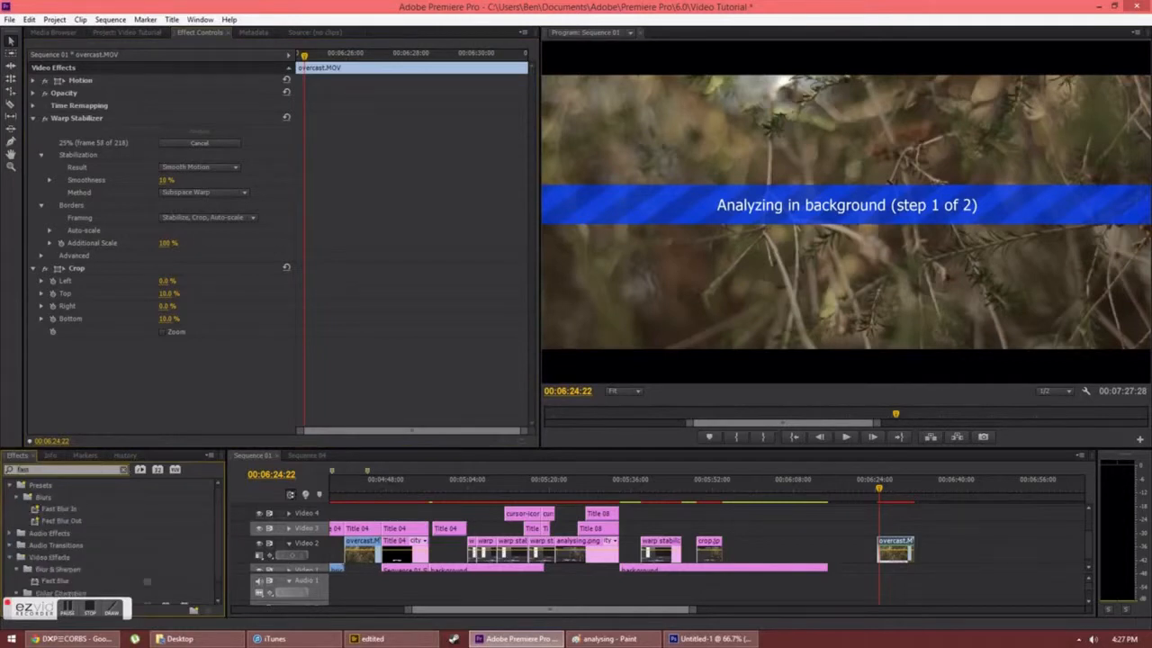
scroll(209, 516, down, 1)
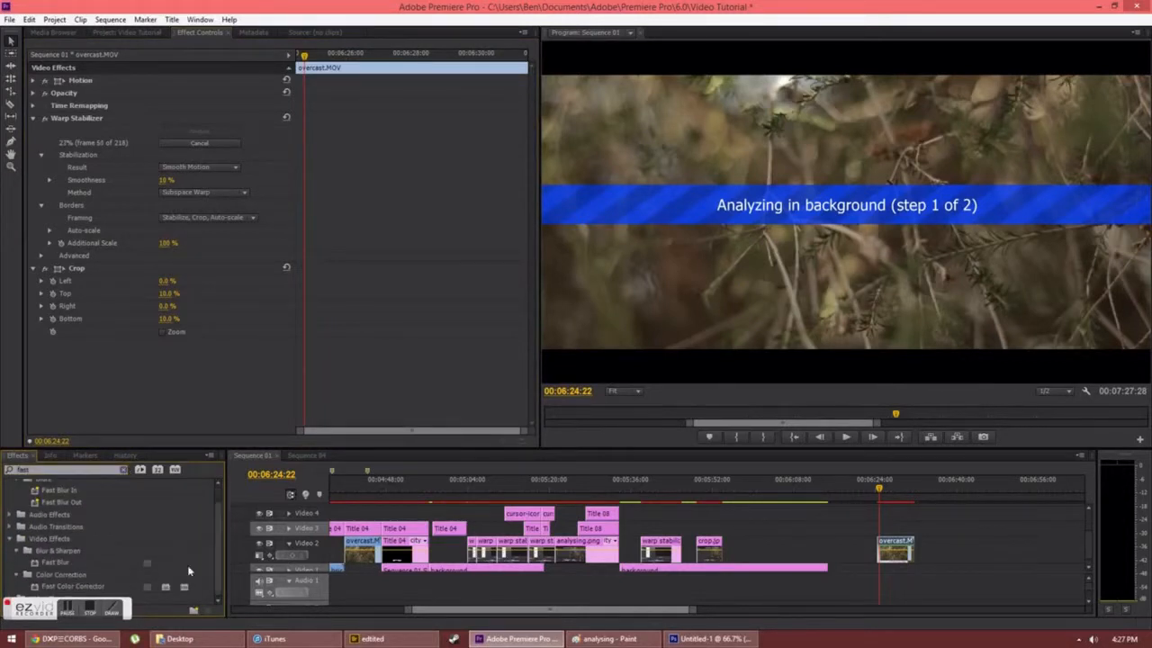
drag(75, 590, 891, 544)
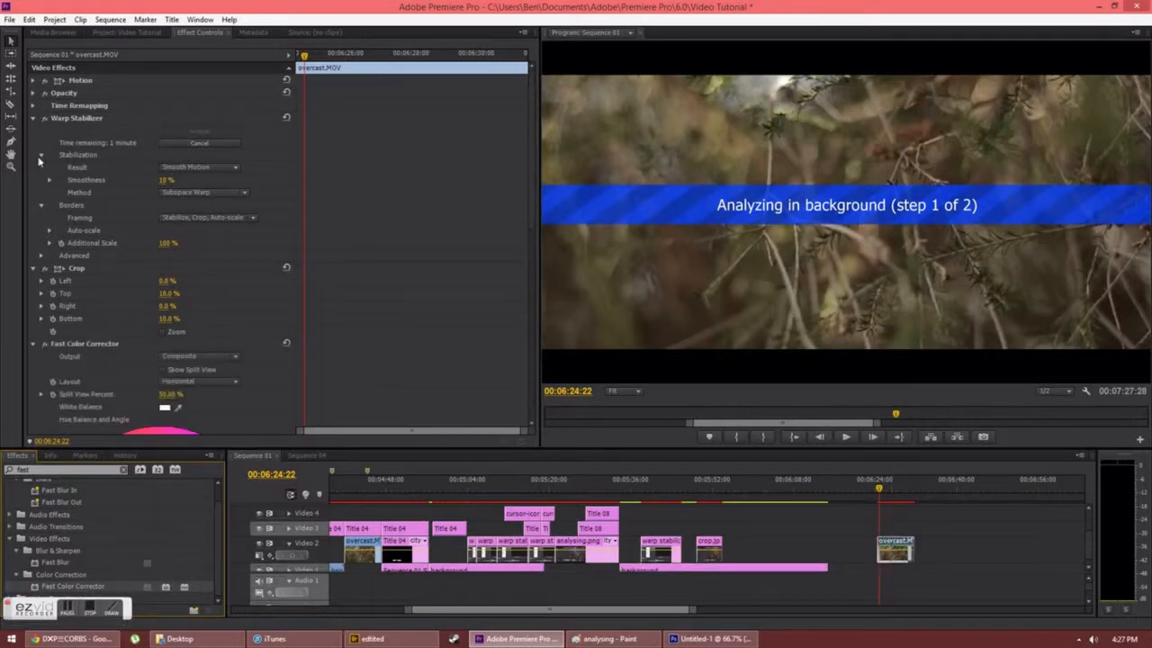
click(33, 118)
click(33, 131)
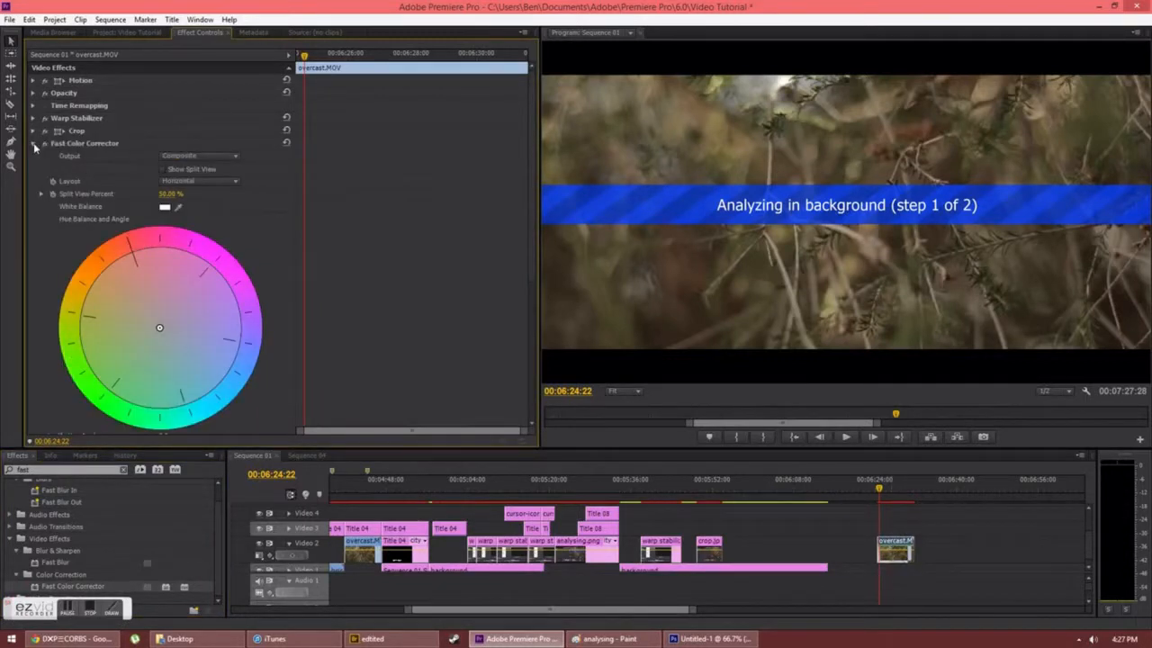
- Set the Fast Color Corrector's input levels to about 14.6, 0.7 and 236 and its output black level to about 11.4, and collapse the effect
scroll(260, 169, down, 2)
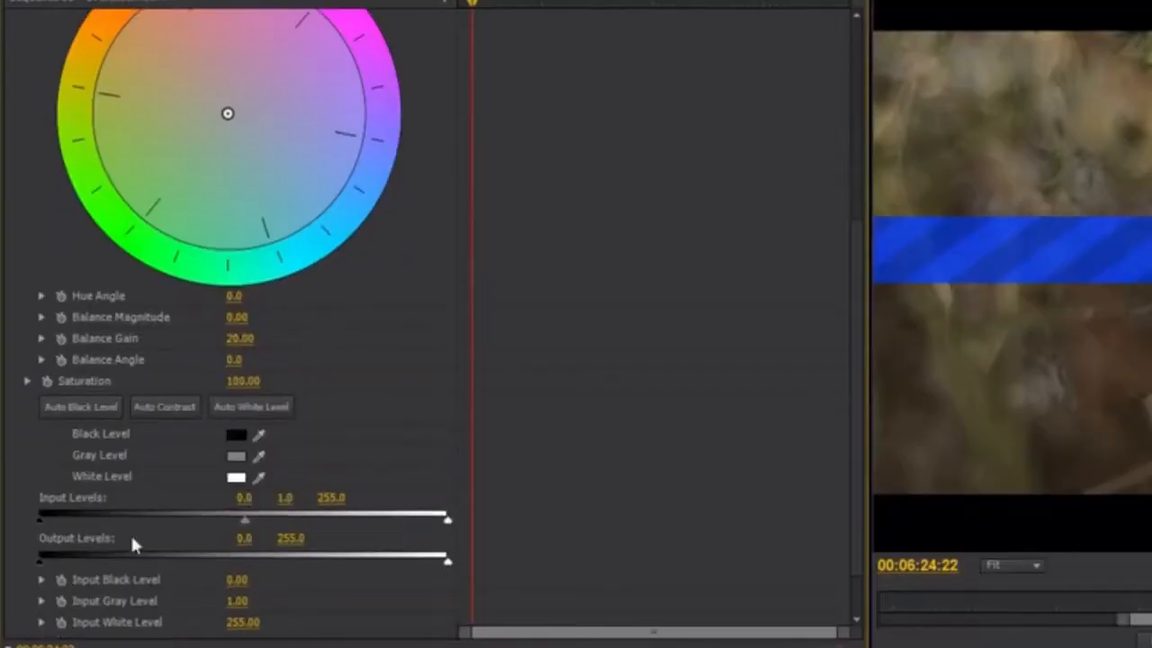
drag(47, 514, 65, 522)
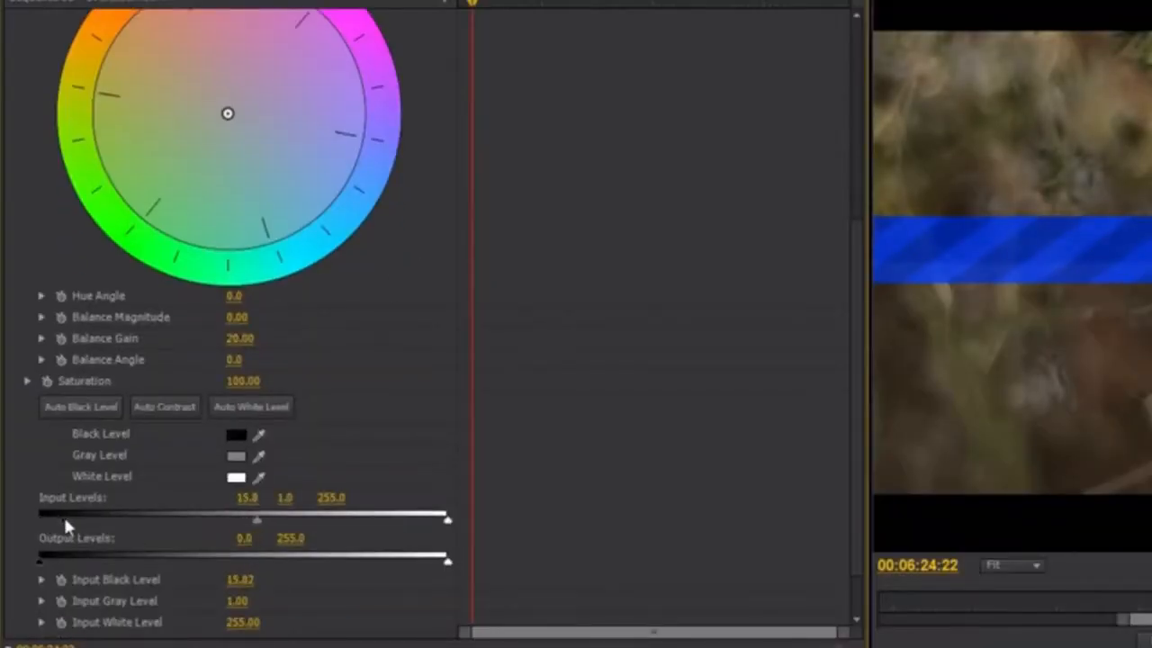
drag(39, 560, 67, 560)
mouse_move(60, 519)
mouse_down()
mouse_move(22, 513)
mouse_move(102, 521)
mouse_move(52, 531)
mouse_move(63, 529)
mouse_up()
drag(447, 520, 417, 520)
drag(245, 518, 223, 520)
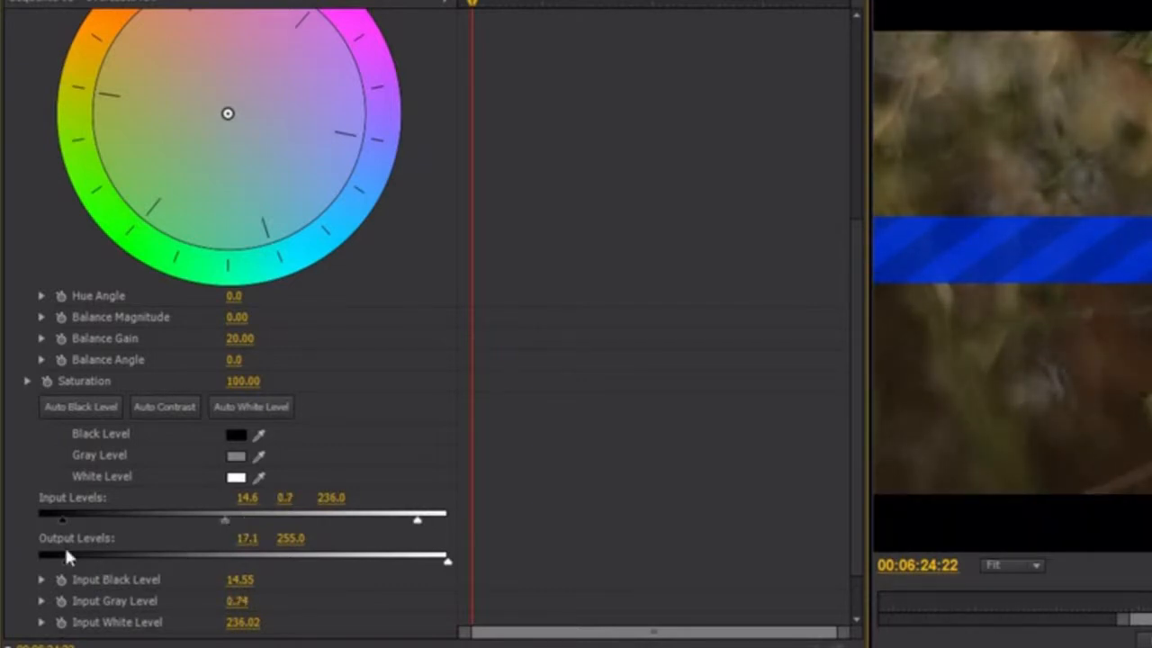
mouse_move(71, 554)
mouse_down()
mouse_move(36, 556)
mouse_move(54, 557)
mouse_up()
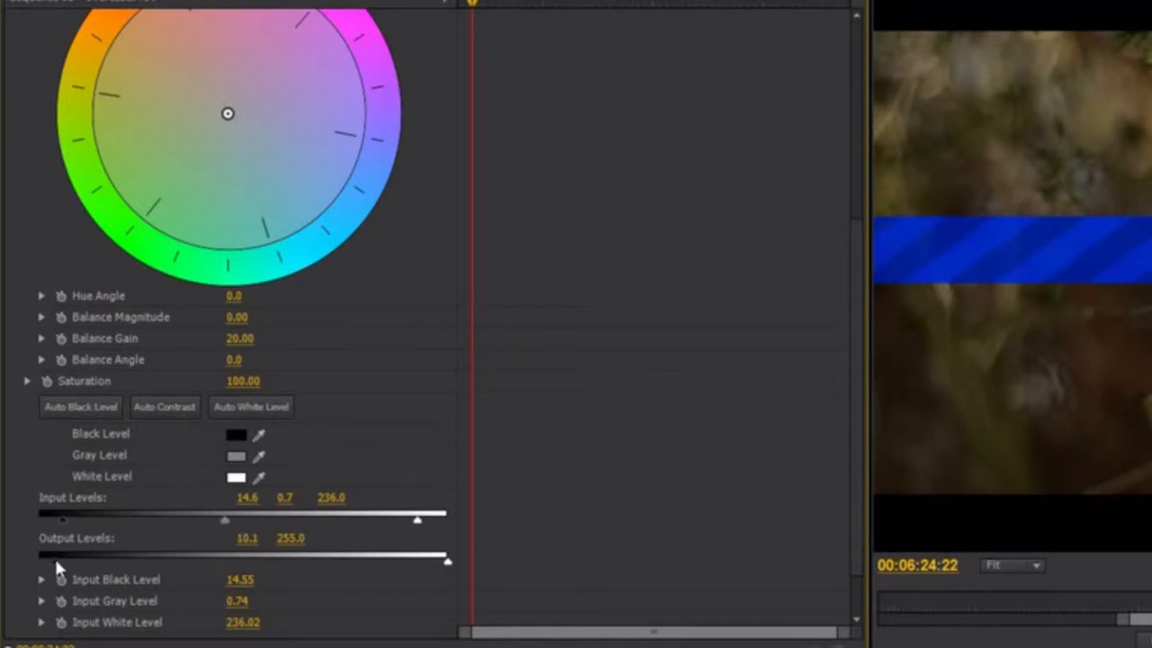
scroll(153, 547, down, 2)
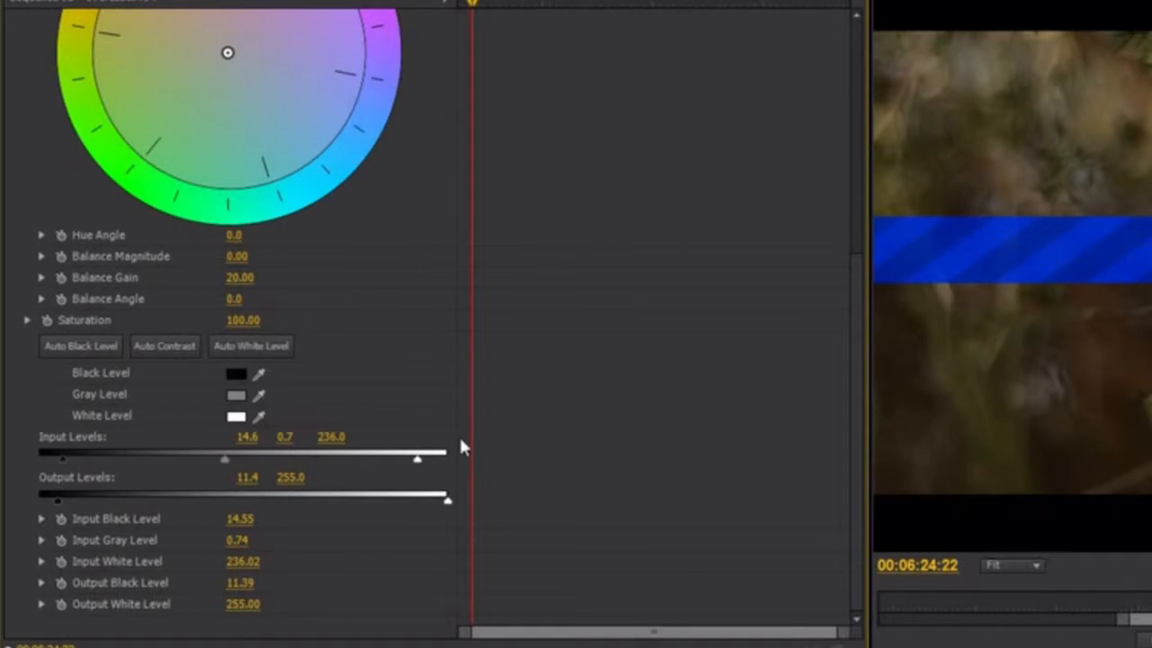
scroll(460, 441, up, 9)
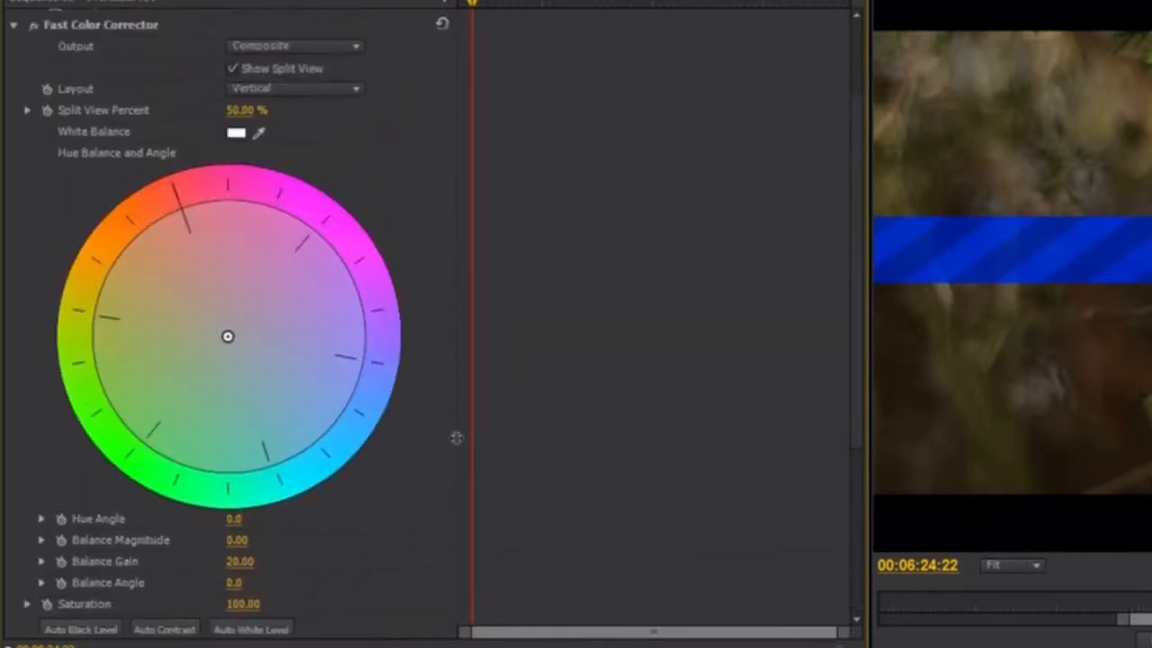
scroll(456, 437, up, 3)
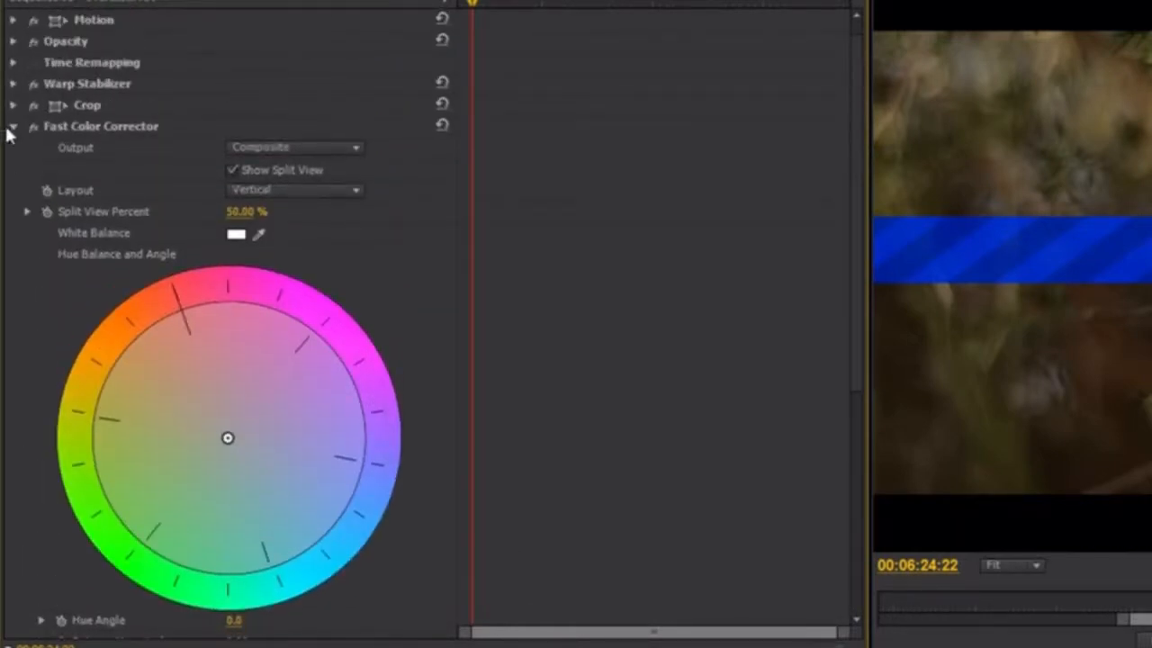
click(12, 126)
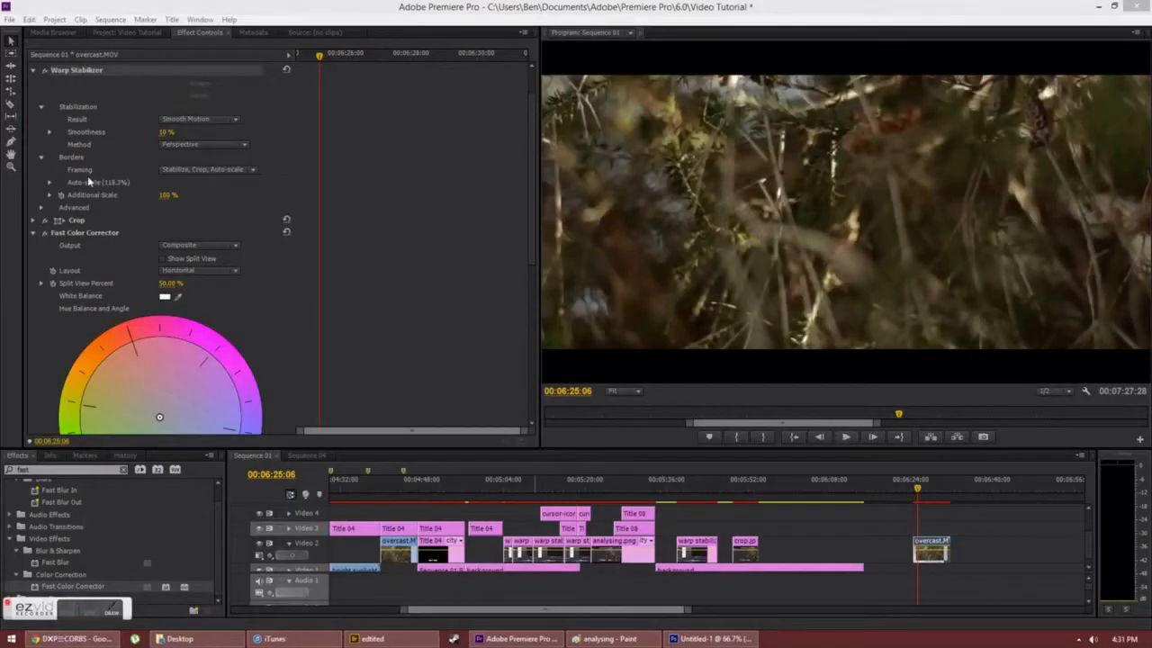
- Play the stabilized, cropped and color-corrected overcast.MOV clip
click(849, 437)
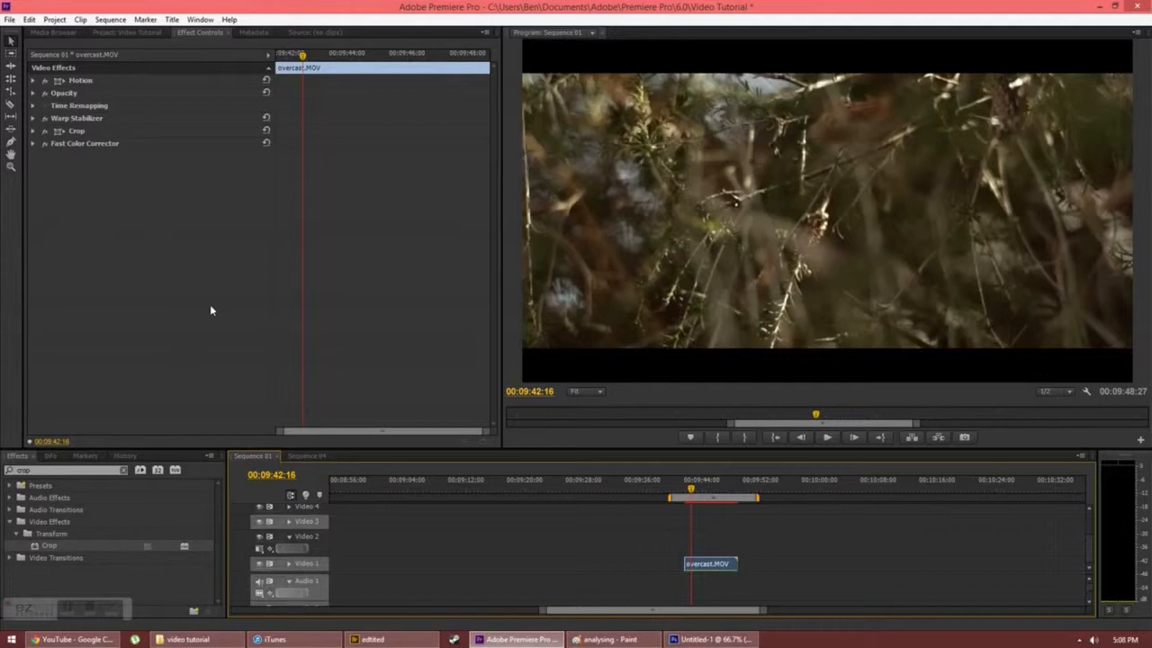
- Open the sequence's export settings, keep the H.264 format and choose the Android Tablet - 1080p 25 preset
key(ctrl+m)
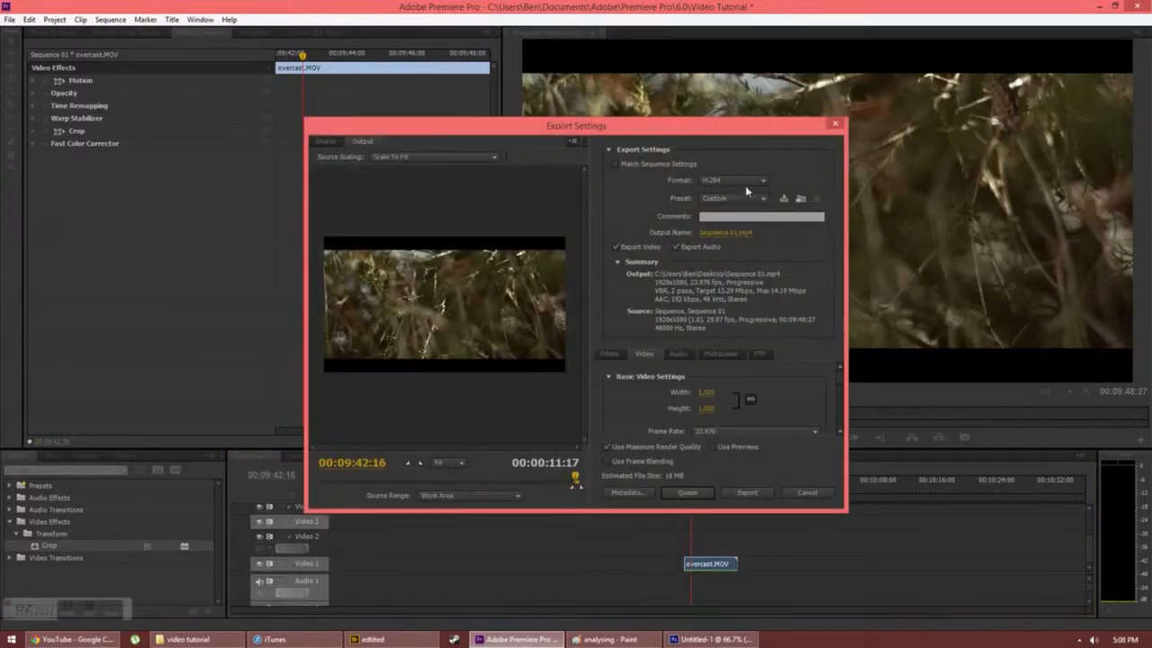
click(752, 184)
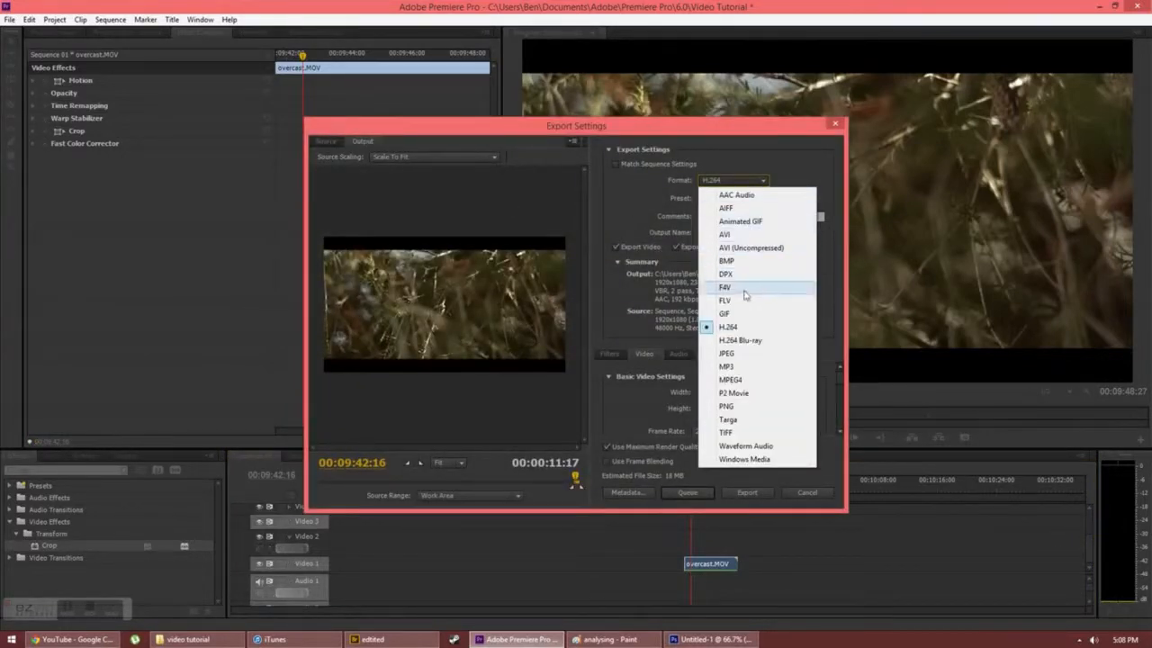
click(730, 329)
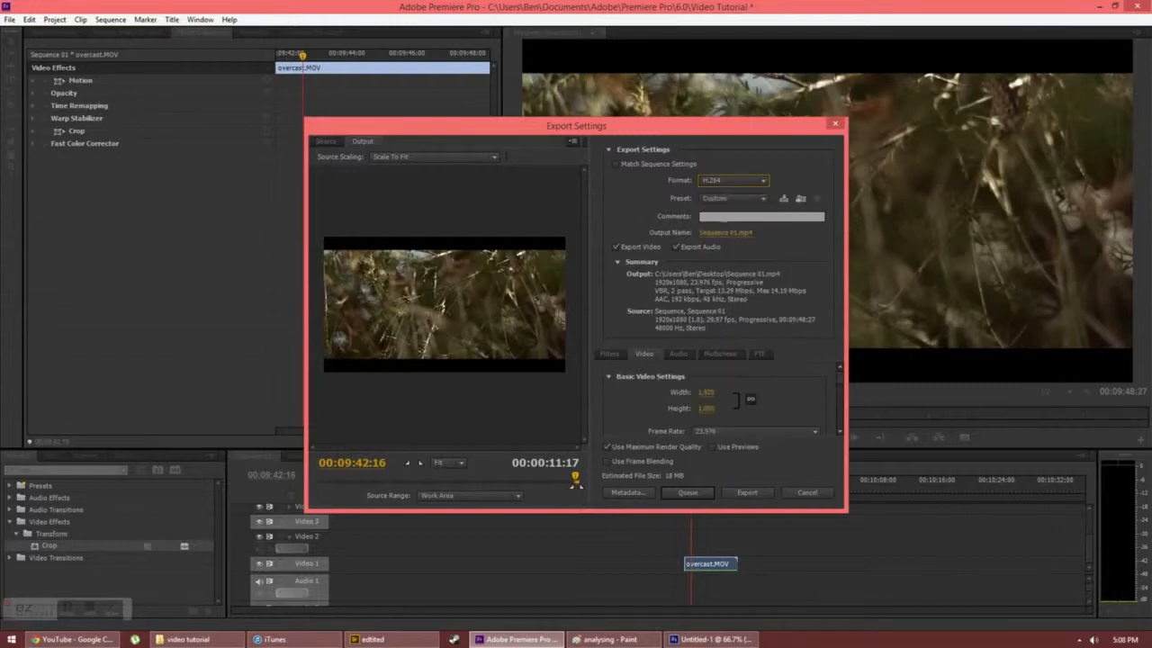
click(733, 202)
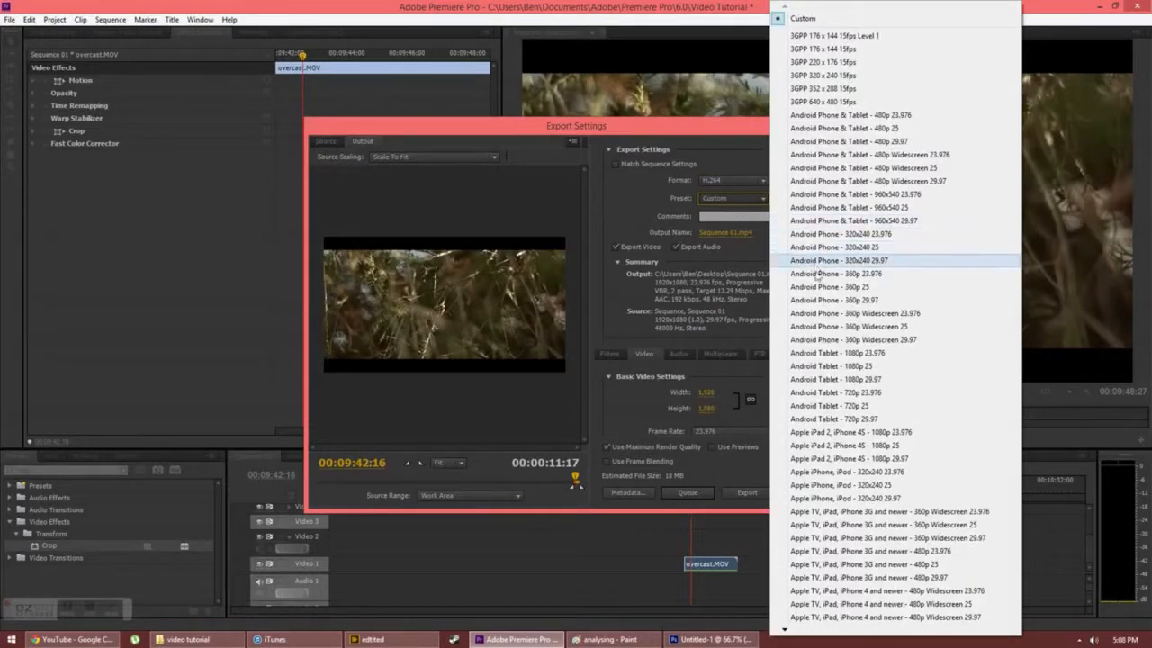
click(837, 368)
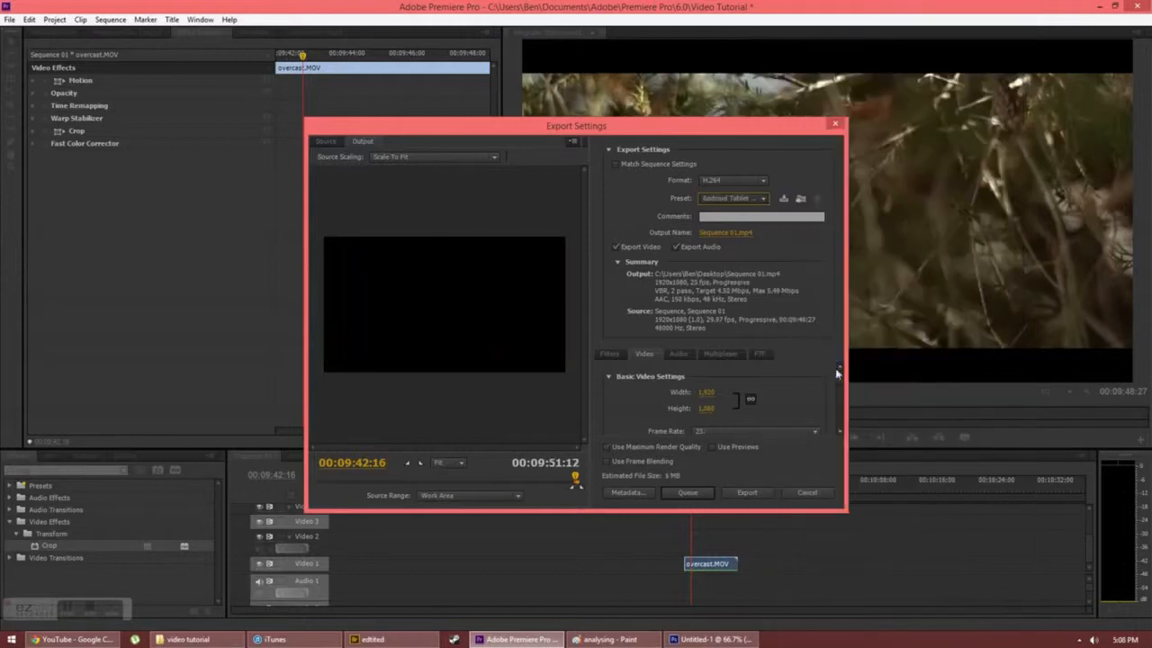
- Review the preset's basic video settings down to the bitrate section
scroll(837, 384, down, 2)
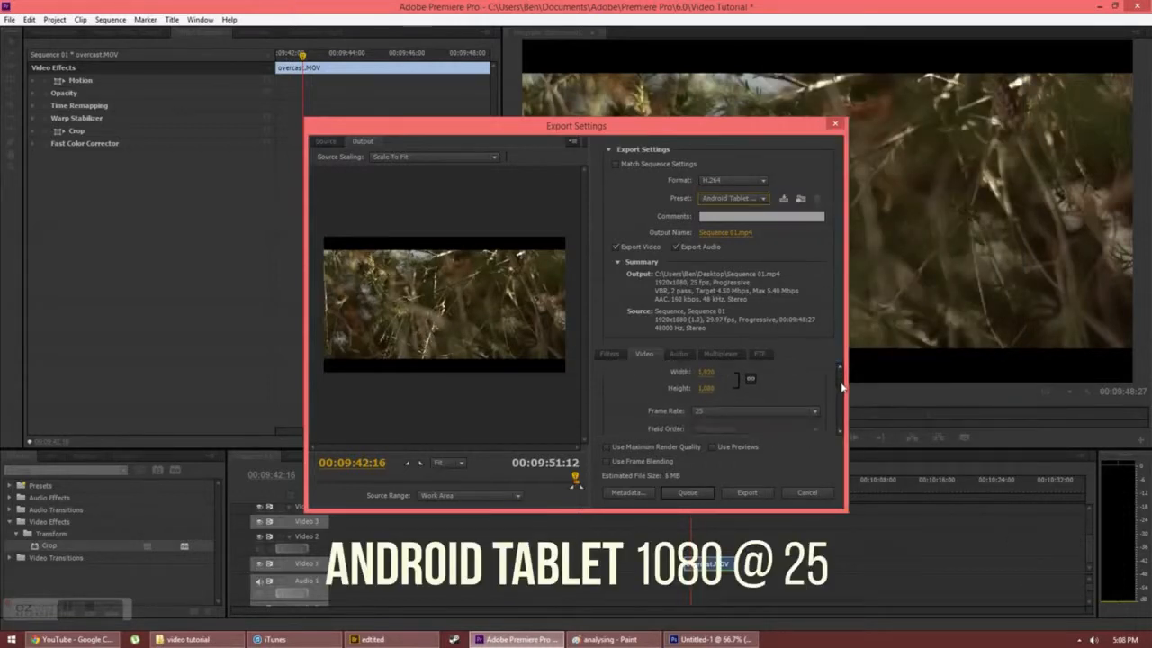
click(808, 381)
click(804, 377)
scroll(836, 396, down, 2)
click(776, 382)
click(774, 380)
scroll(837, 401, down, 1)
scroll(841, 407, down, 2)
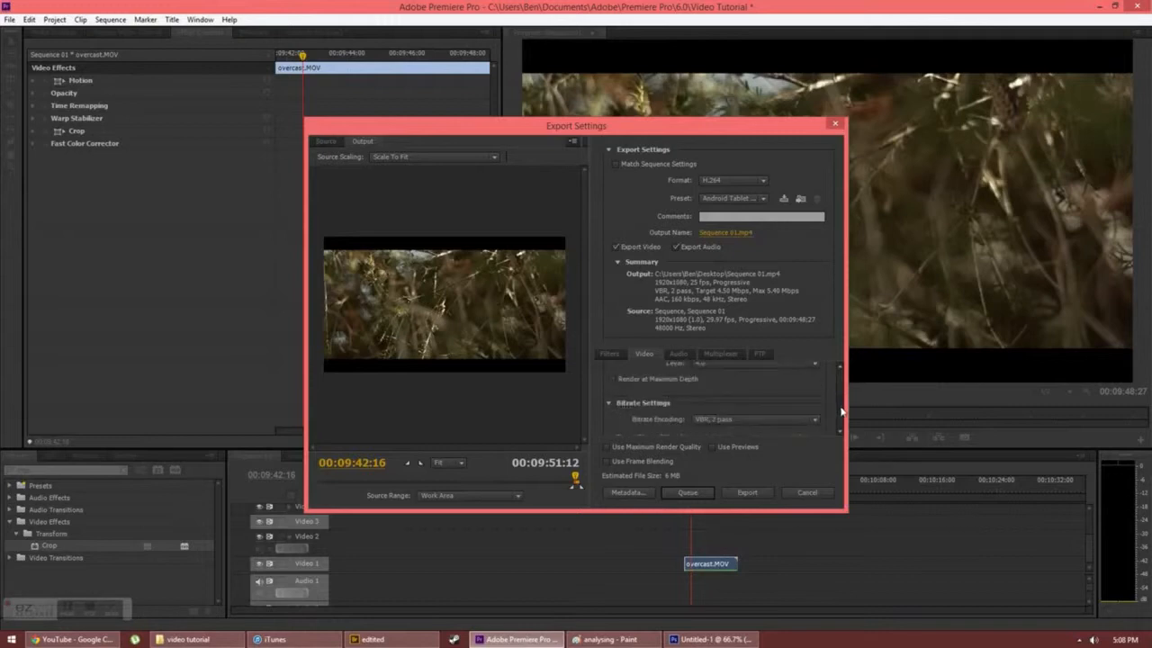
- Keep the VBR, 2 pass bitrate encoding and raise the target and maximum video bitrates to 10.25 Mbps
scroll(840, 414, down, 3)
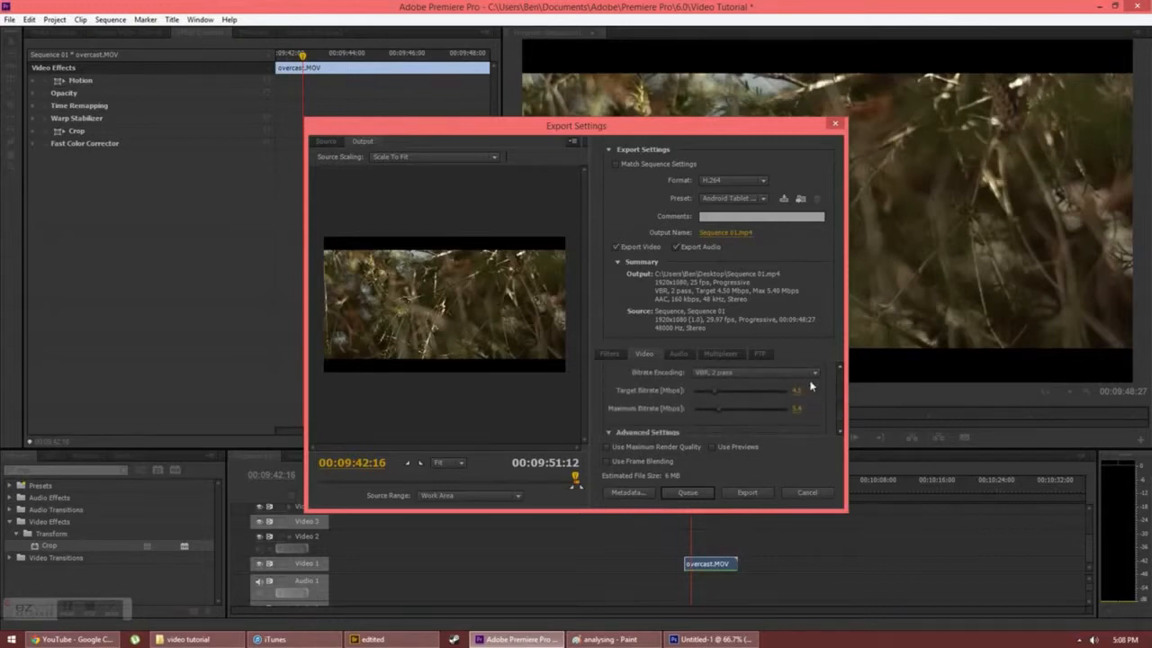
click(812, 374)
click(731, 413)
drag(716, 390, 742, 397)
scroll(840, 419, down, 2)
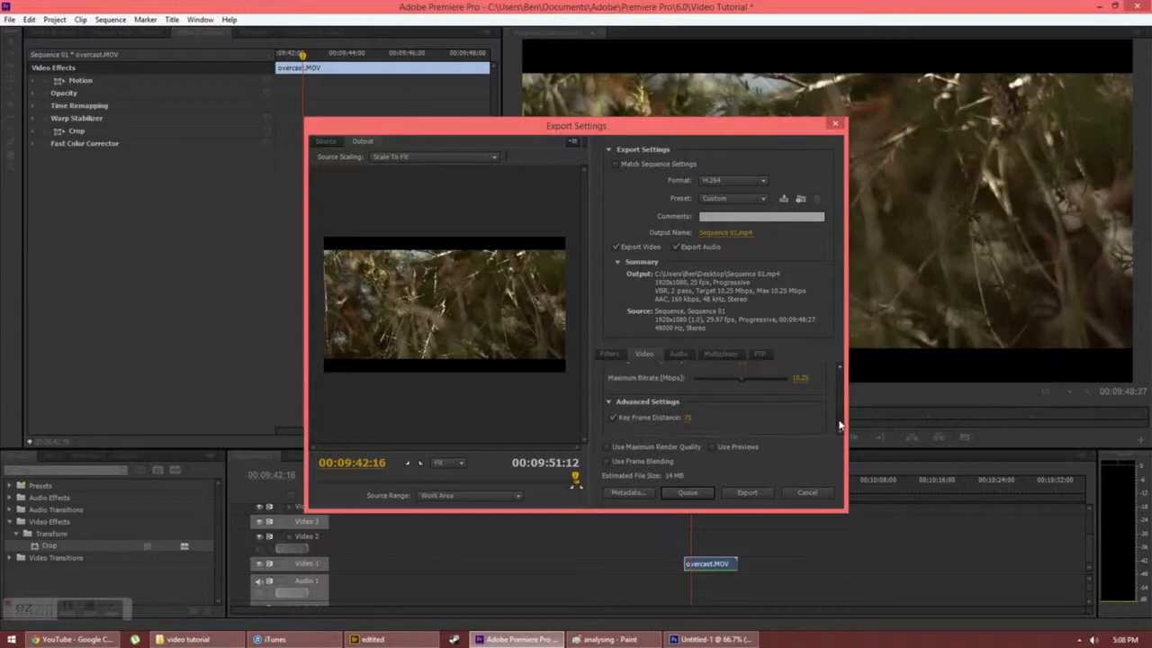
- Set the export's audio bitrate to 256 kbps and return to the video settings
click(680, 354)
scroll(840, 390, down, 1)
scroll(840, 396, down, 4)
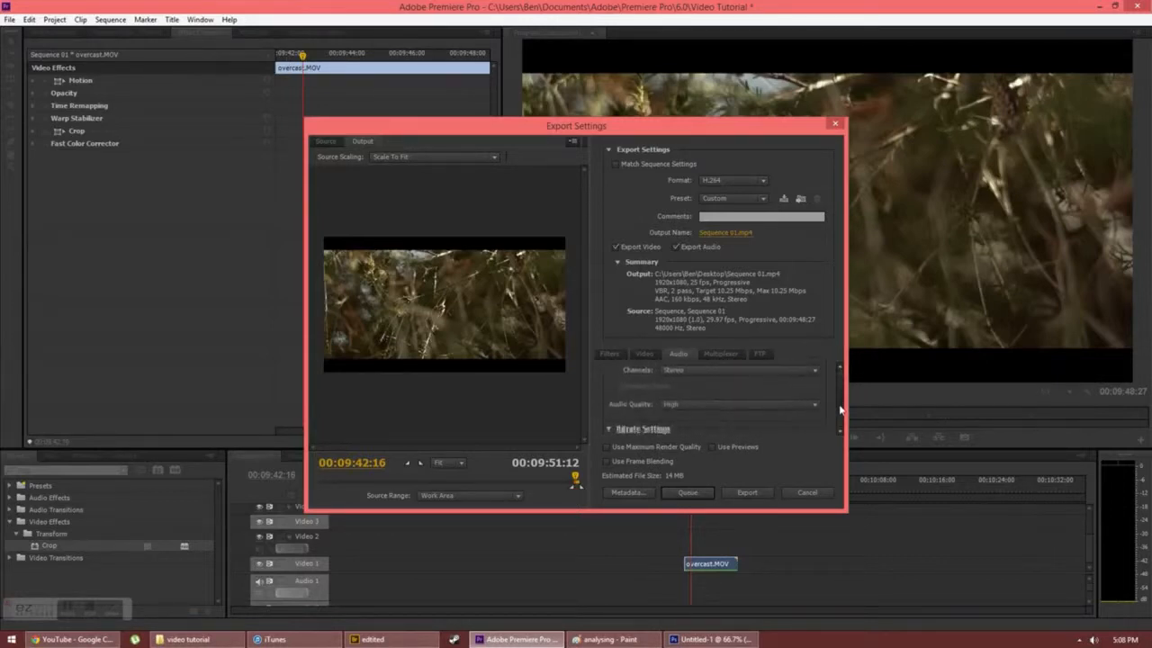
scroll(839, 420, down, 1)
click(711, 398)
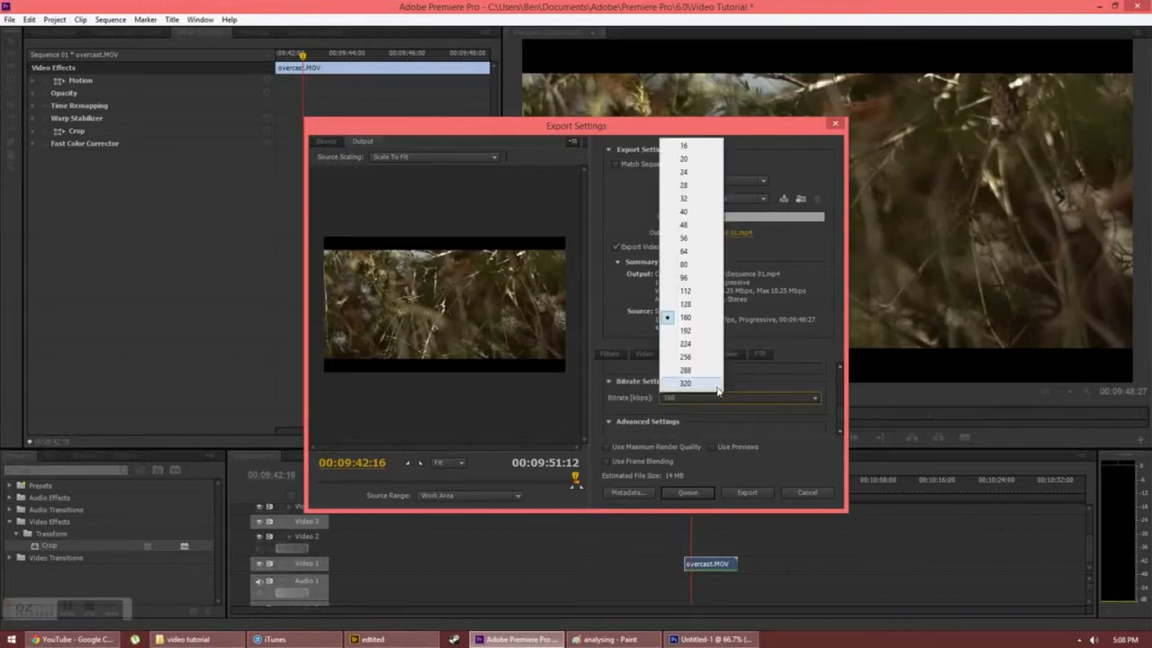
click(704, 357)
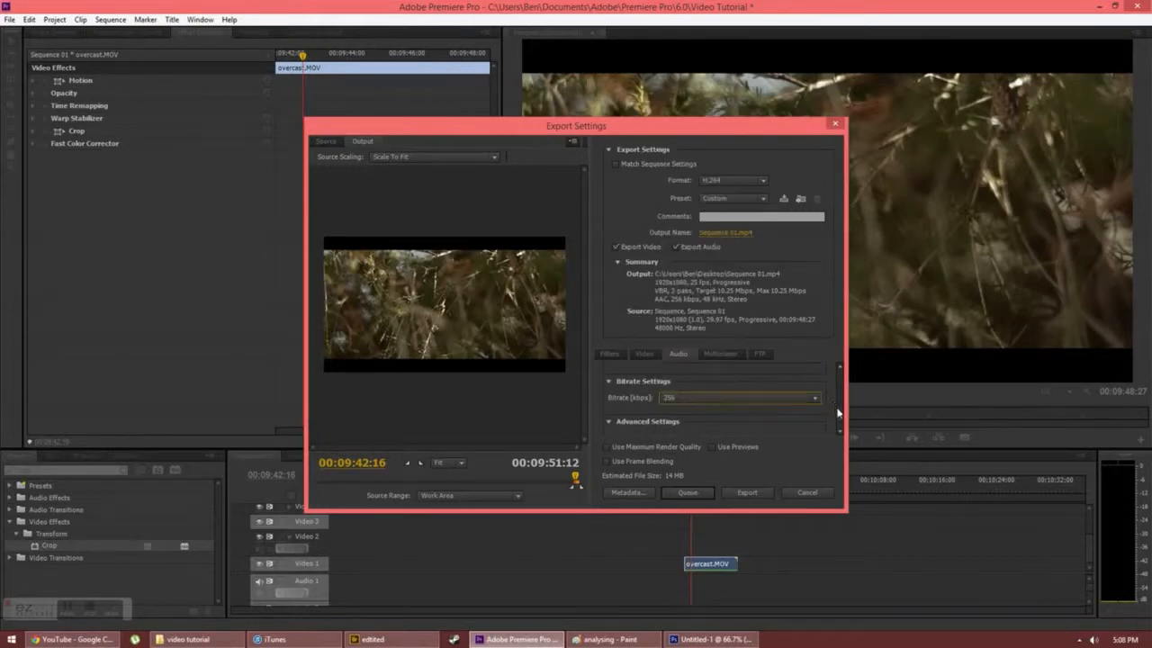
scroll(837, 415, down, 1)
scroll(837, 416, up, 2)
click(635, 354)
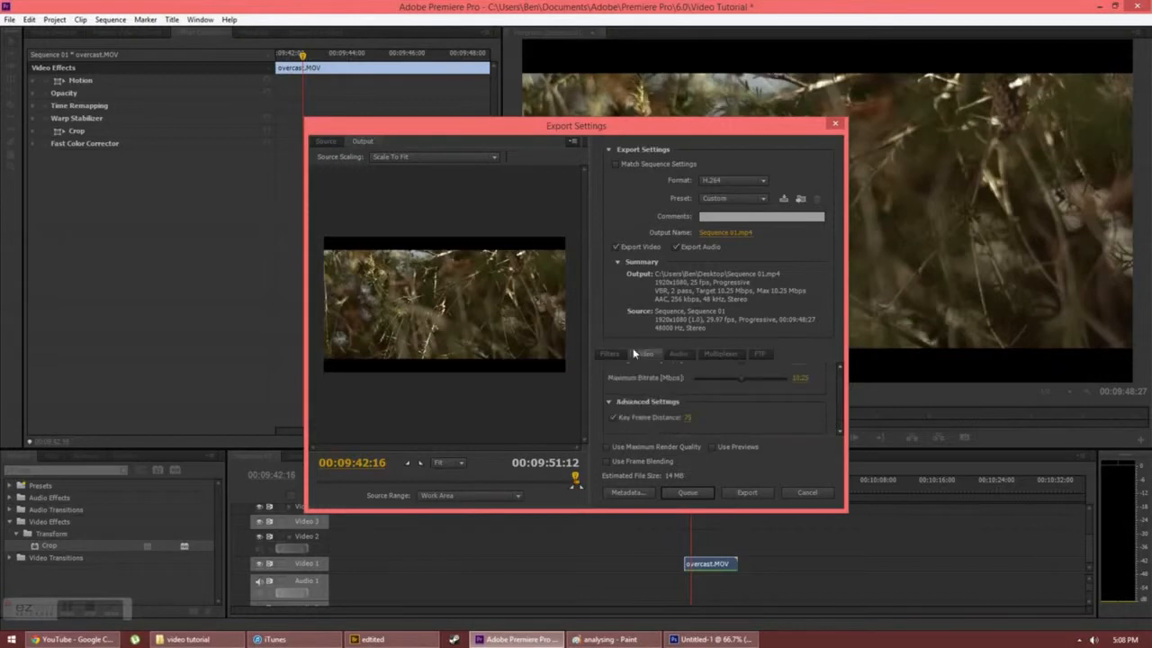
- Name the output file "test render" and save it to the Desktop
click(711, 234)
click(394, 221)
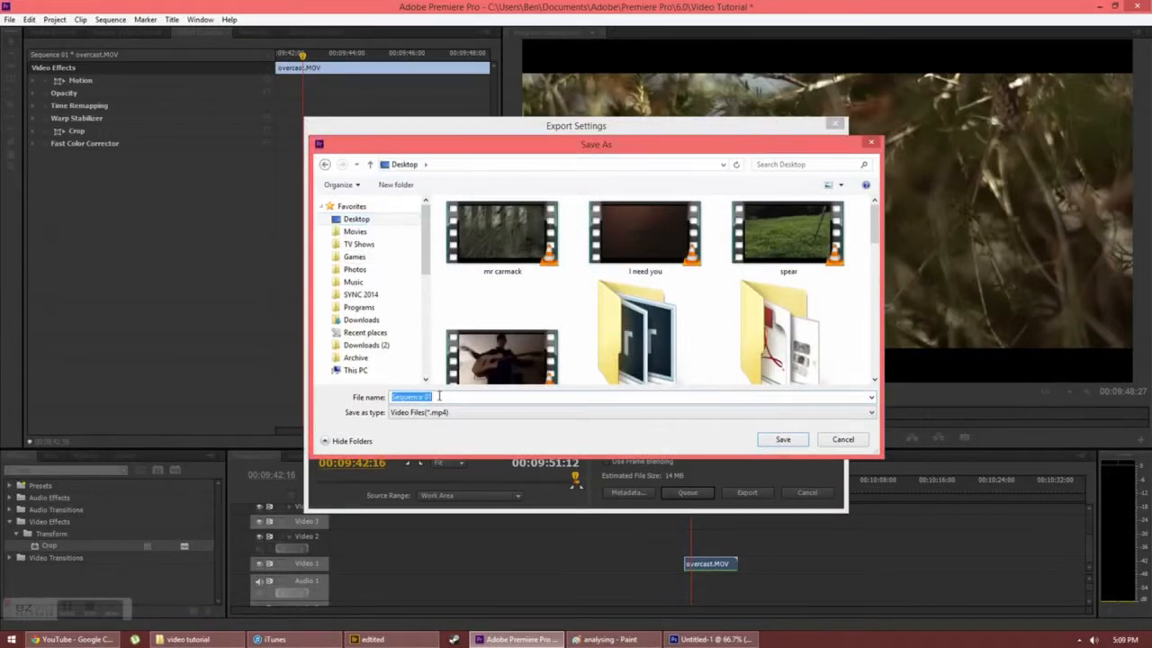
text(te)
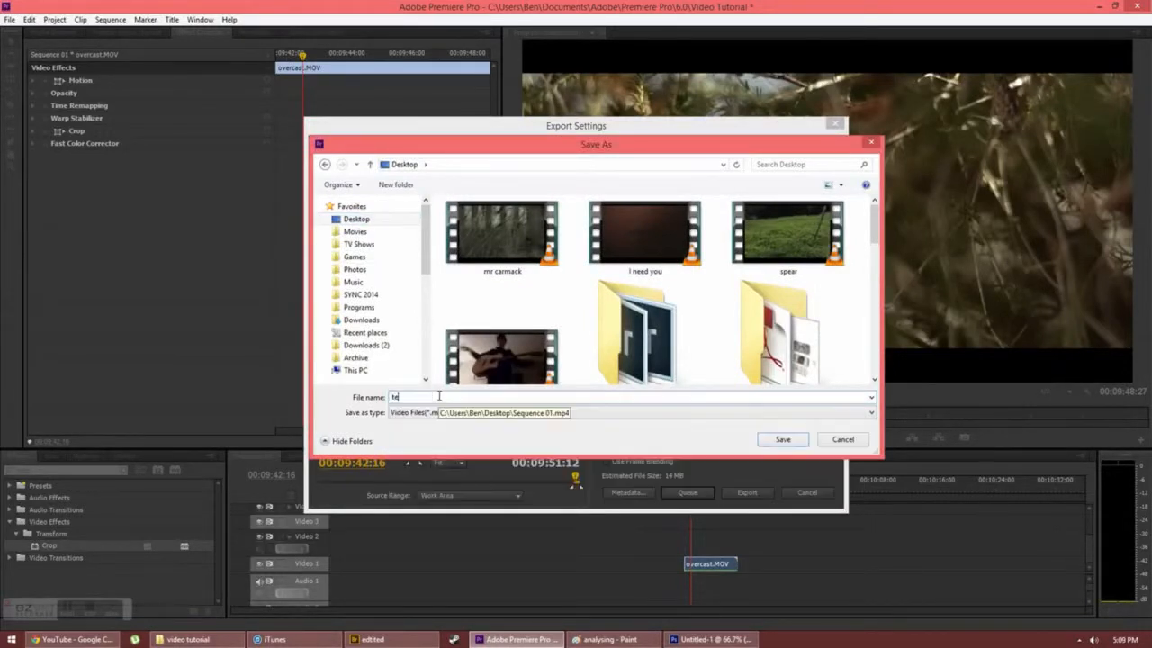
text(st render)
key(Return)
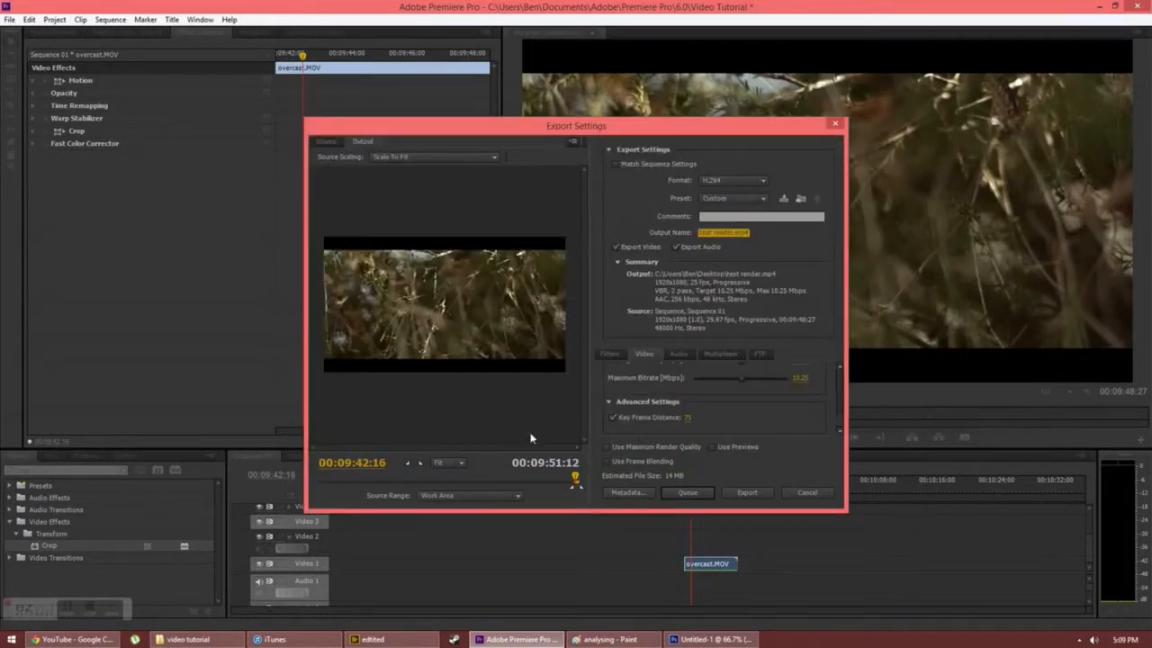
- Enable maximum render quality and start exporting the sequence
click(615, 453)
click(745, 497)
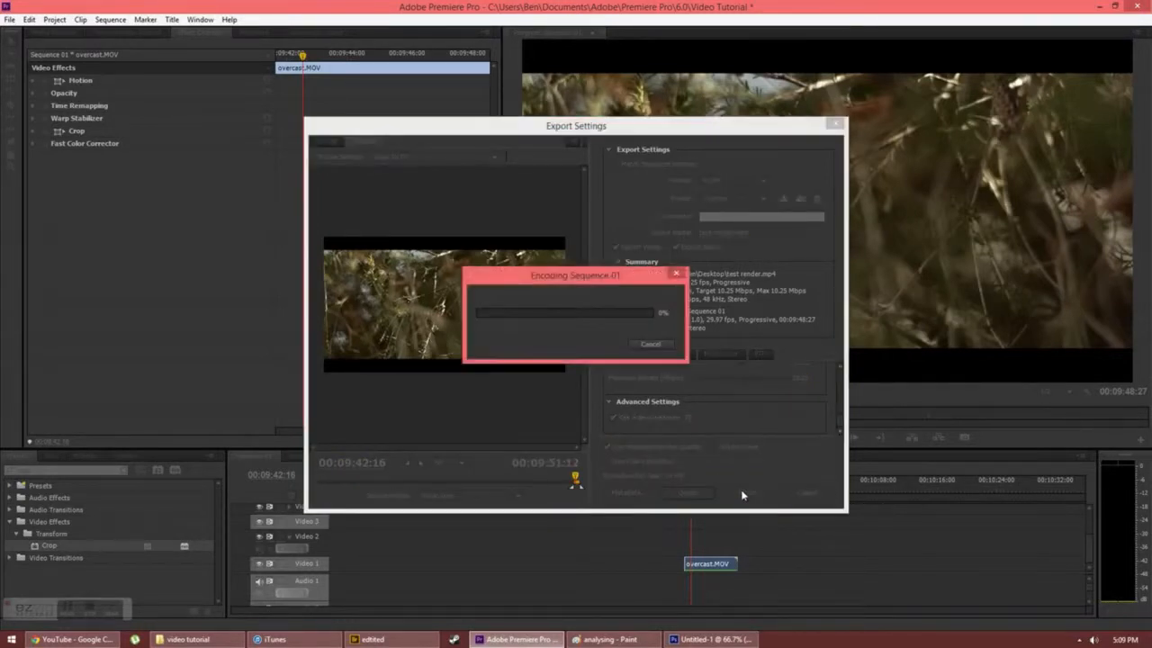